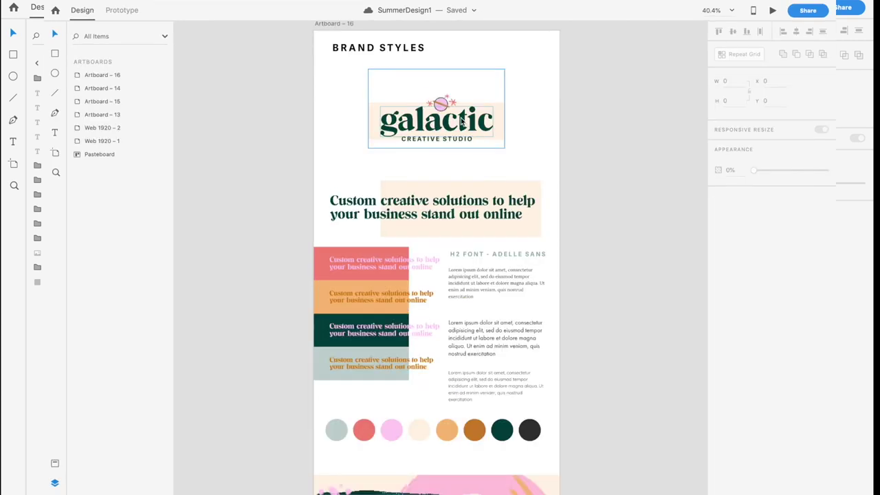
# Examine the Brand Styles artboard from the logo and font samples through the colour palette to the sample graphics
pyautogui.scroll(-10, 461, 120)
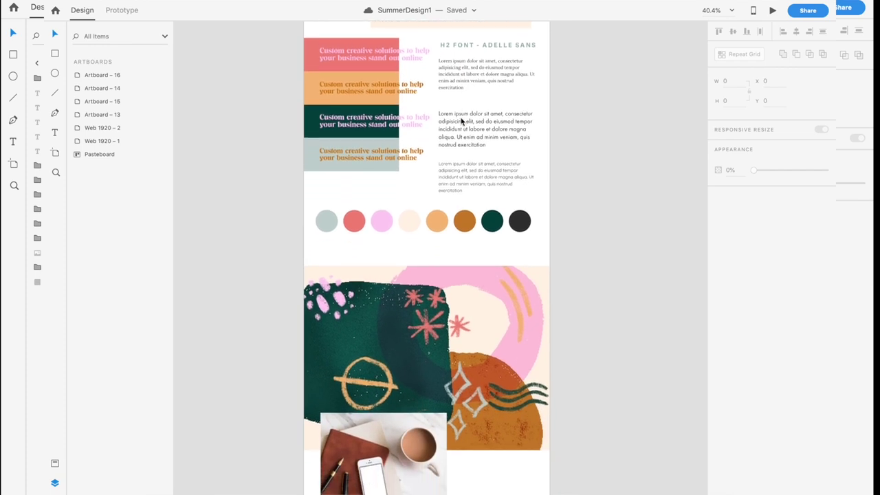
pyautogui.scroll(-10, 461, 122)
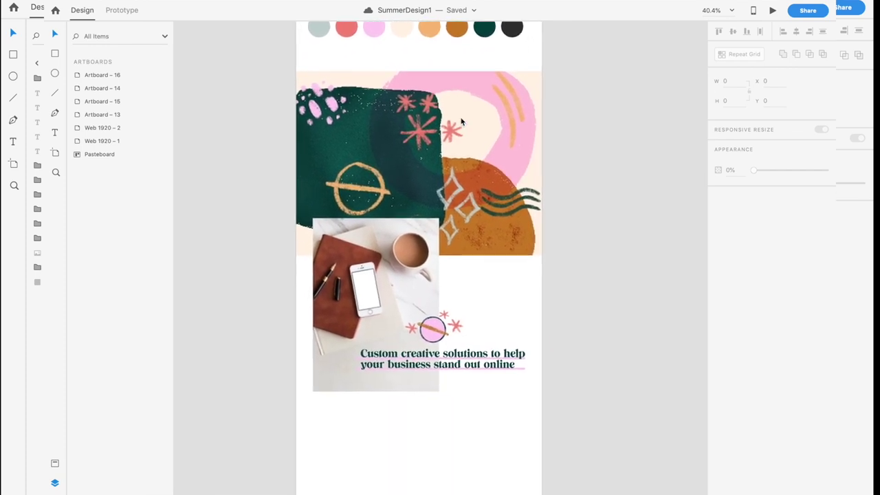
pyautogui.scroll(-3, 461, 122)
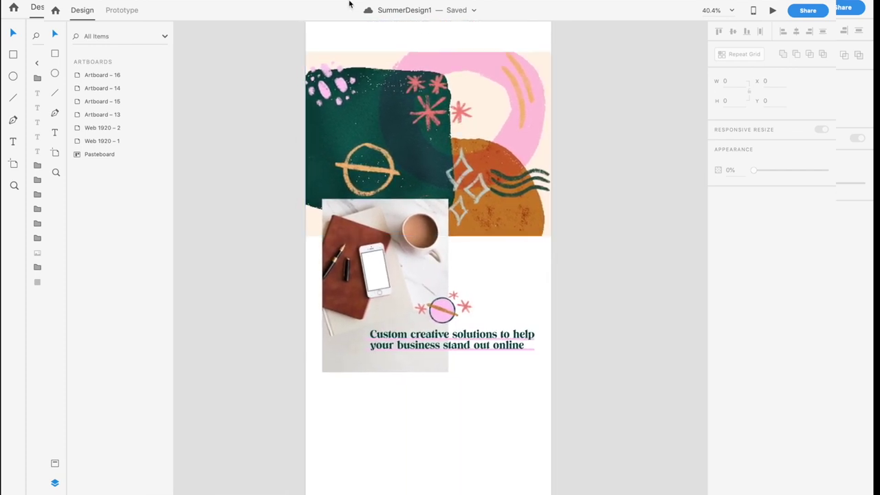
pyautogui.moveTo(352, 3)
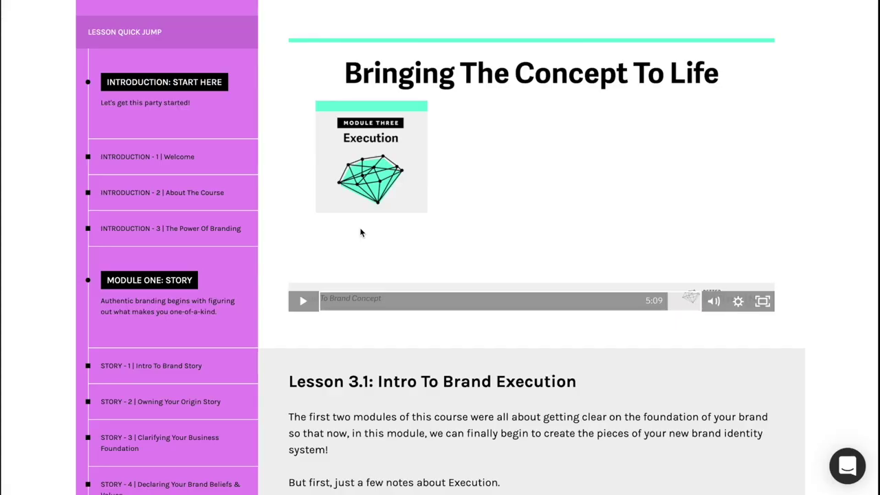
pyautogui.click(360, 232)
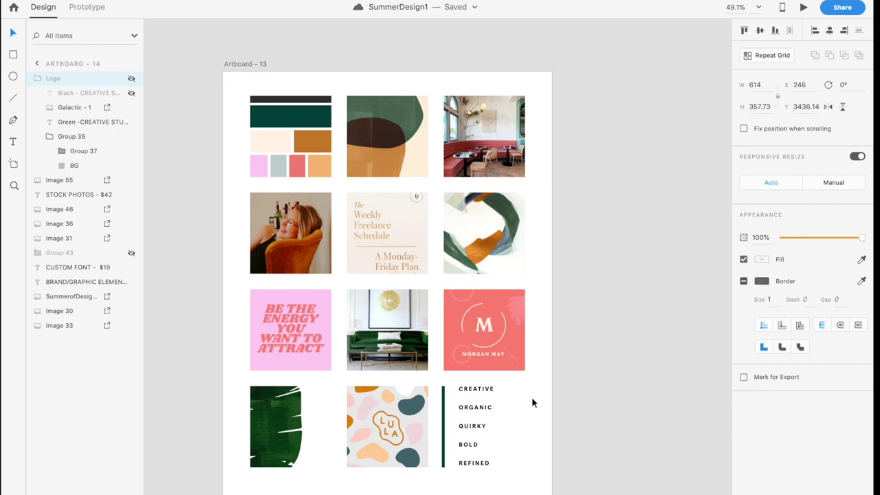
# Examine the mood board images on Artboard – 13 for recurring colours, shapes, fonts and brushstroke textures
pyautogui.scroll(2, 532, 396)
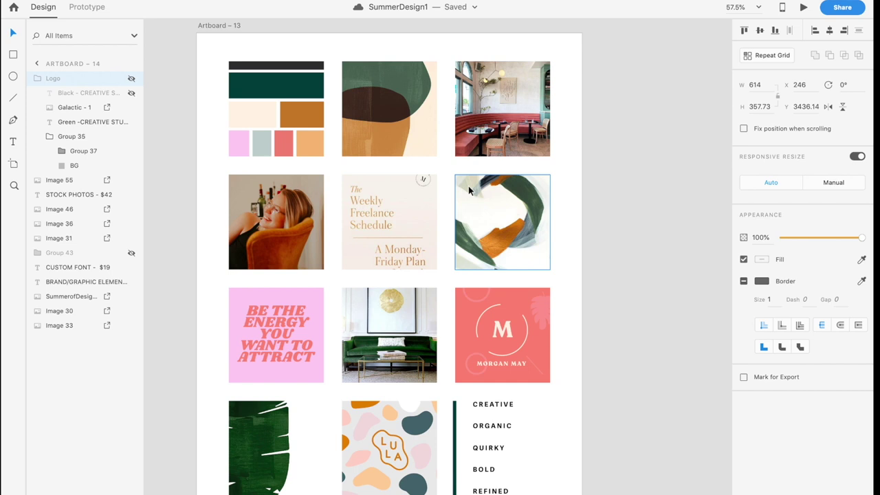
pyautogui.scroll(3, 385, 110)
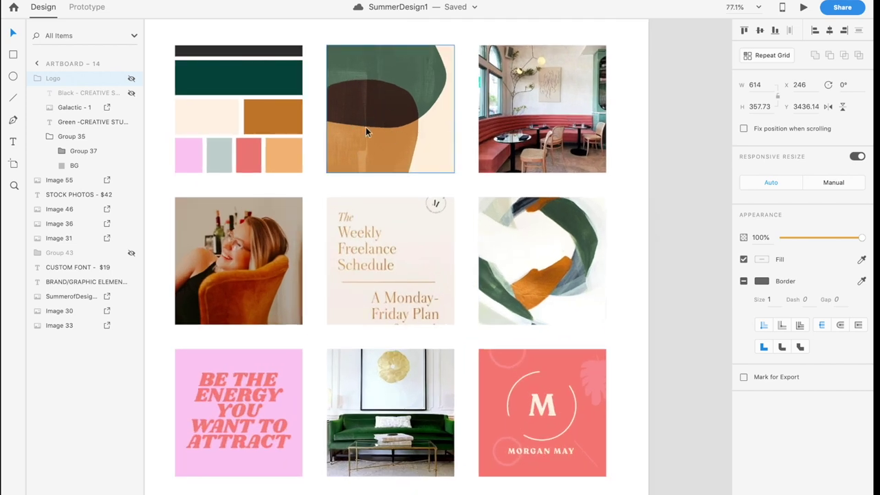
pyautogui.scroll(3, 368, 107)
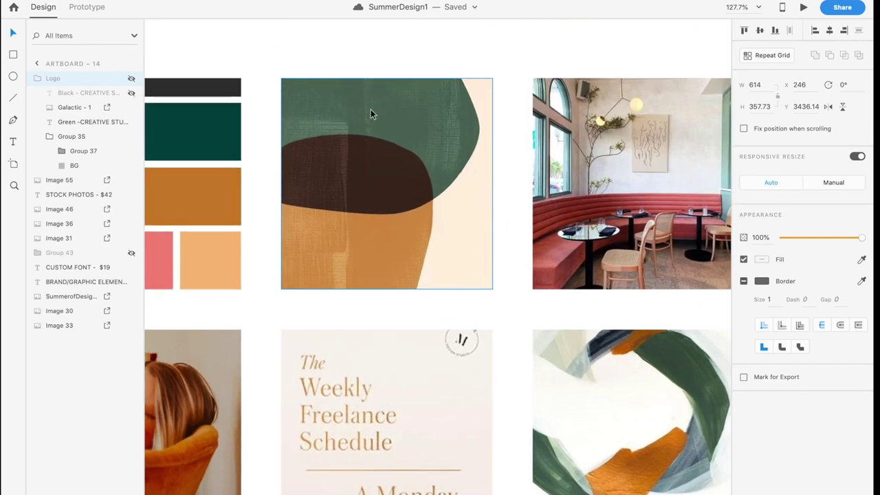
pyautogui.scroll(-5, 414, 173)
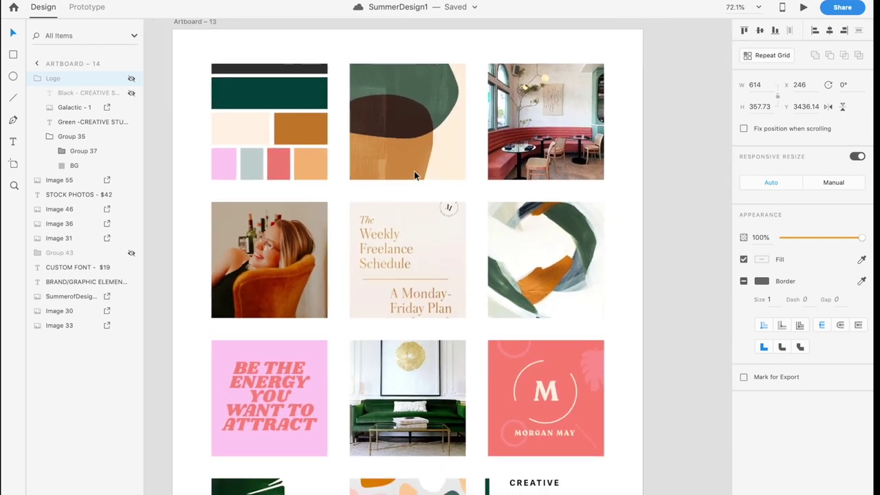
pyautogui.scroll(-2, 414, 176)
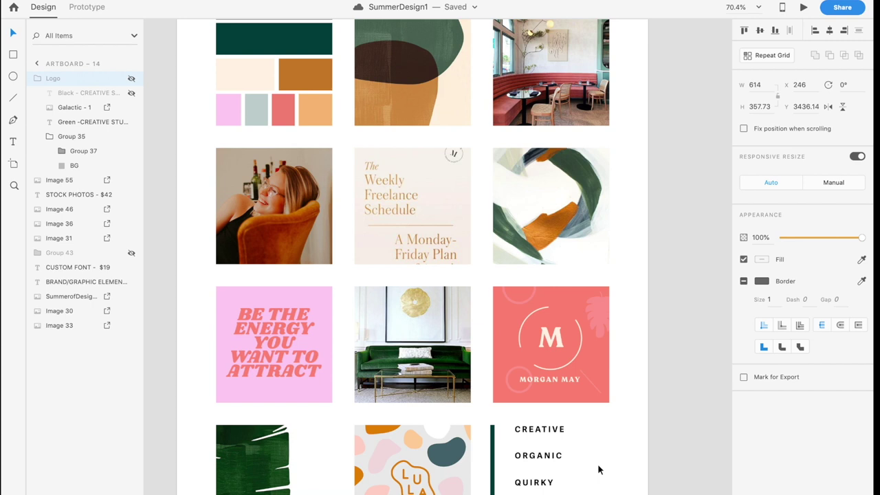
pyautogui.scroll(-2, 344, 378)
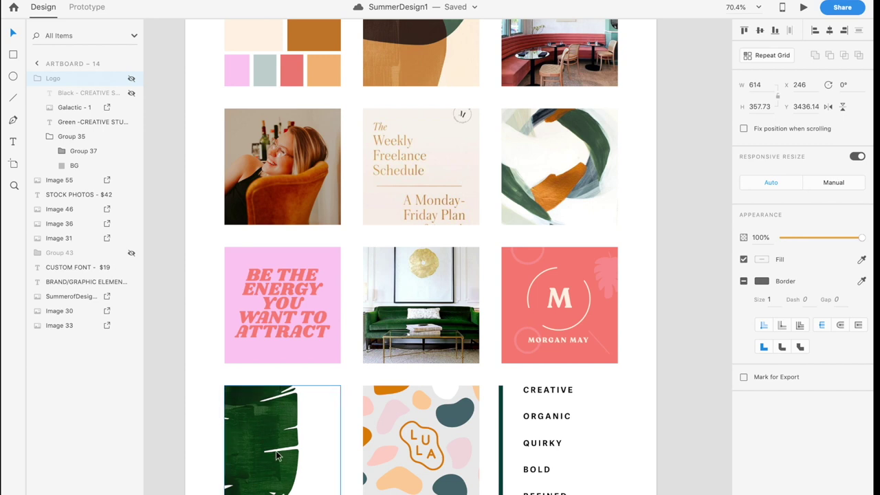
pyautogui.scroll(3, 277, 455)
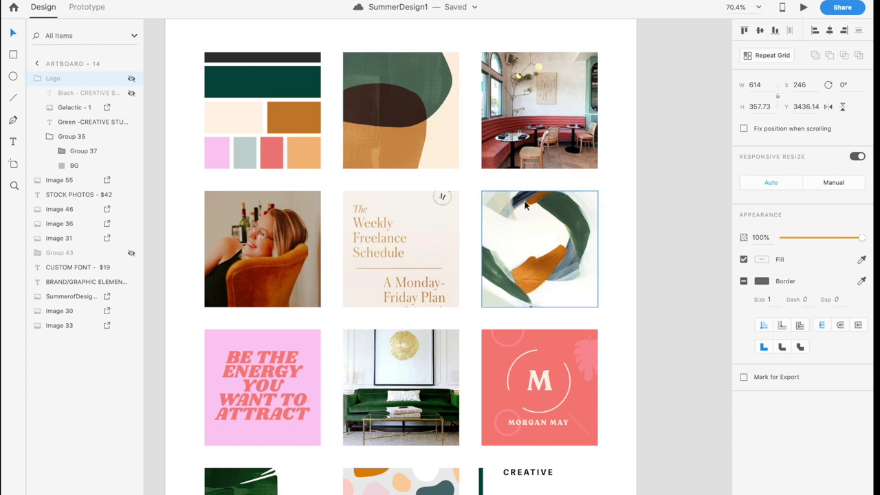
pyautogui.scroll(-2, 525, 204)
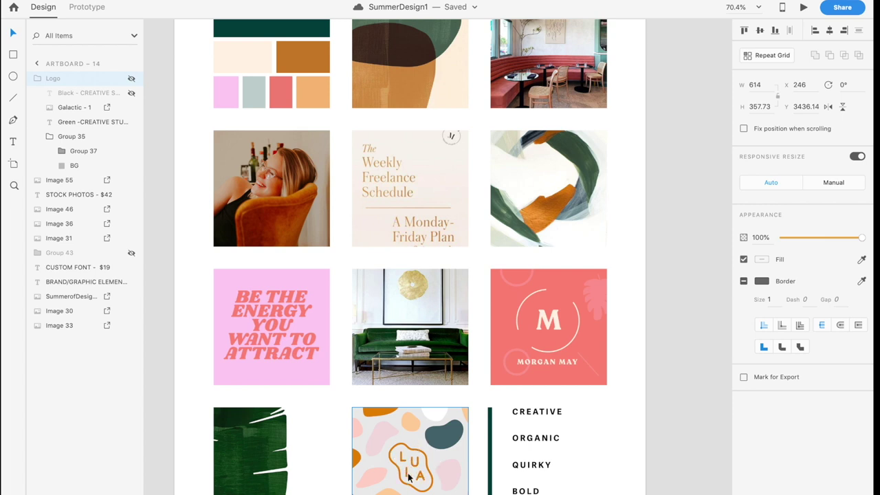
pyautogui.scroll(1, 385, 426)
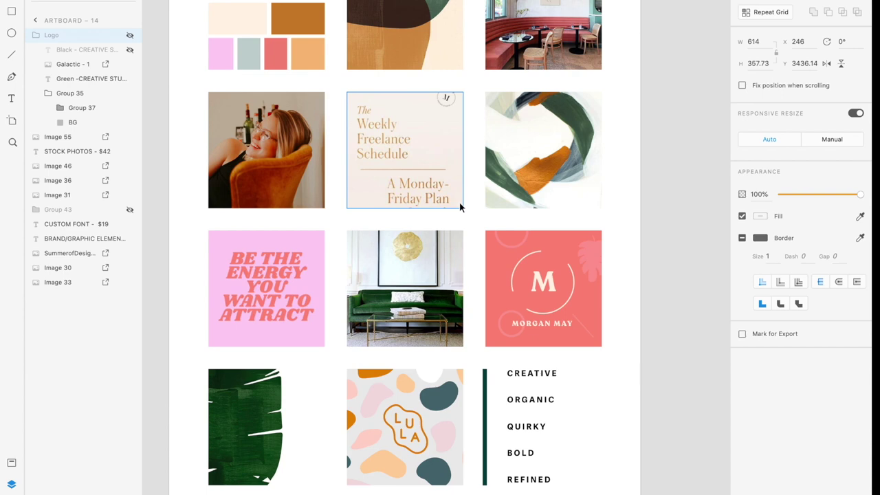
# Unhide Group 43, the list of element ideas, beside the mood board on Artboard – 14 and select it
pyautogui.scroll(-5, 459, 206)
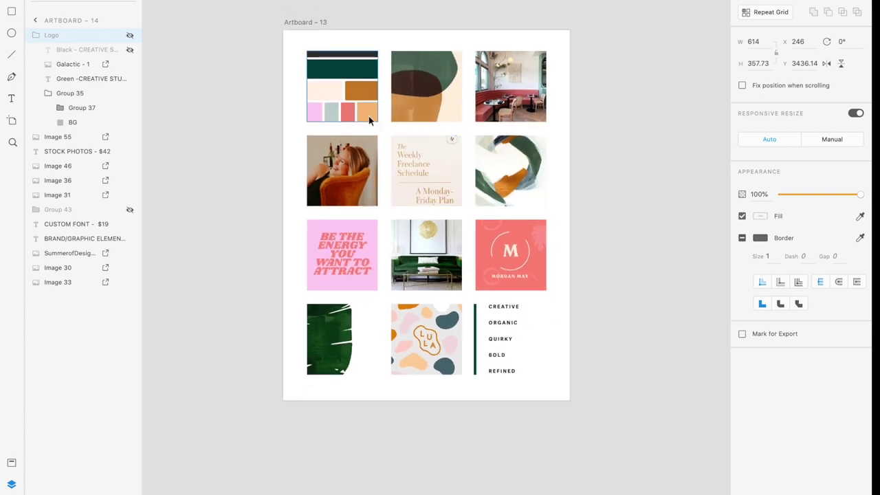
pyautogui.hscroll(10, 375, 117)
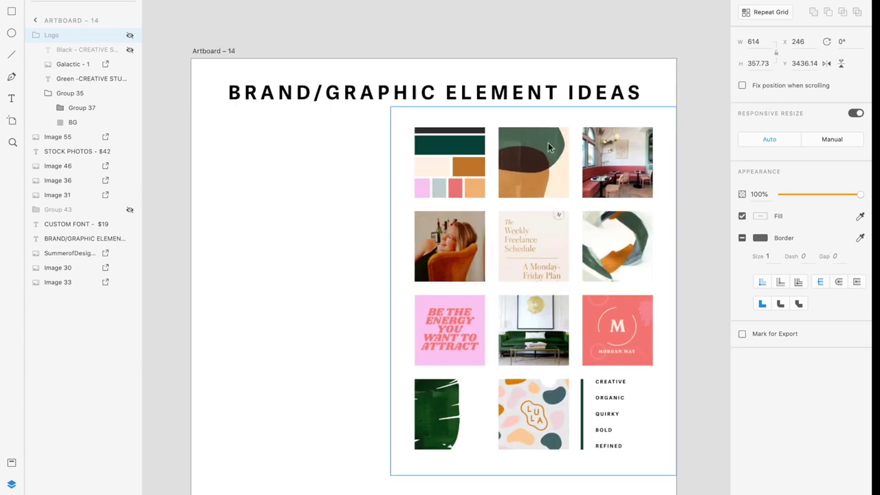
pyautogui.click(459, 154)
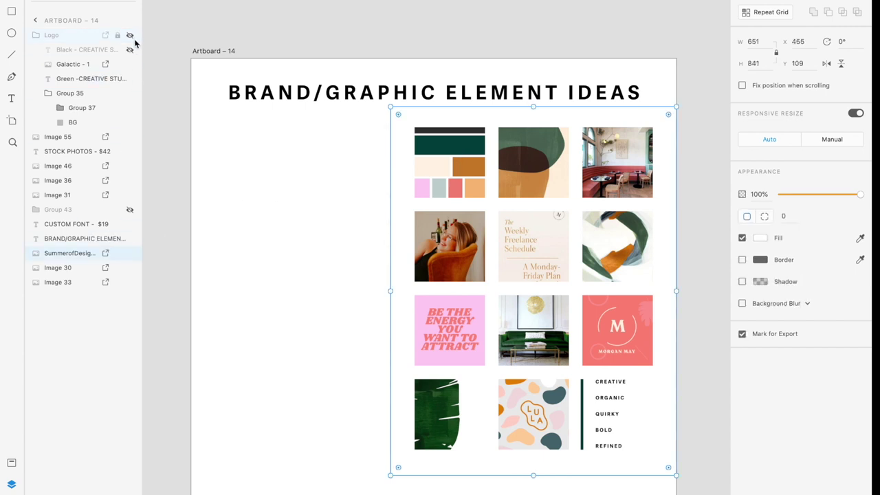
pyautogui.click(130, 209)
pyautogui.click(301, 137)
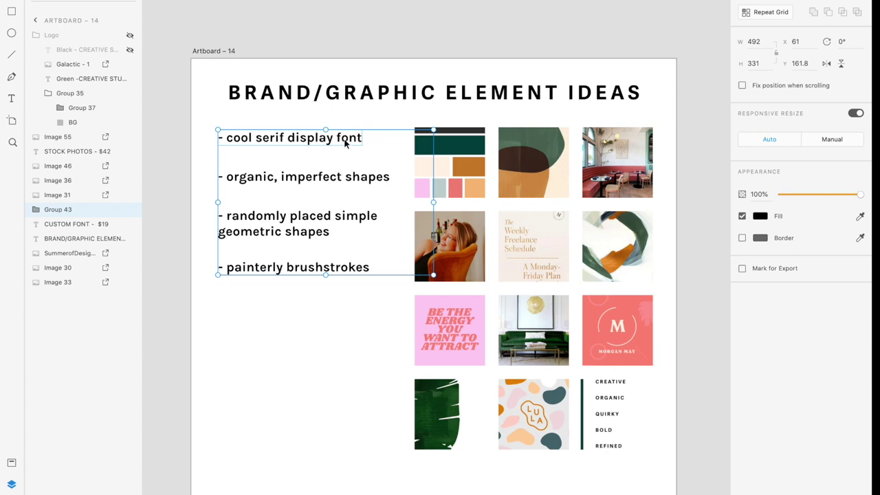
# Compare the listed serif font, organic shape, geometric shape and brushstroke ideas with the mood board images
pyautogui.scroll(2, 450, 335)
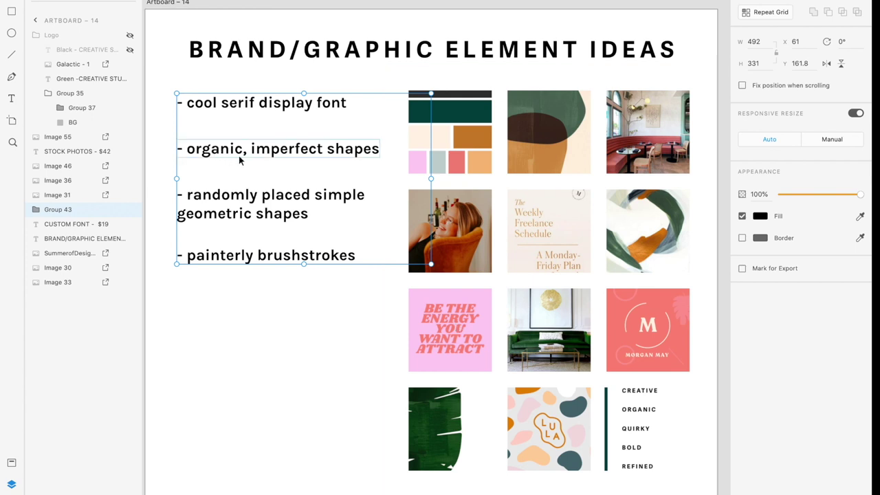
pyautogui.click(535, 161)
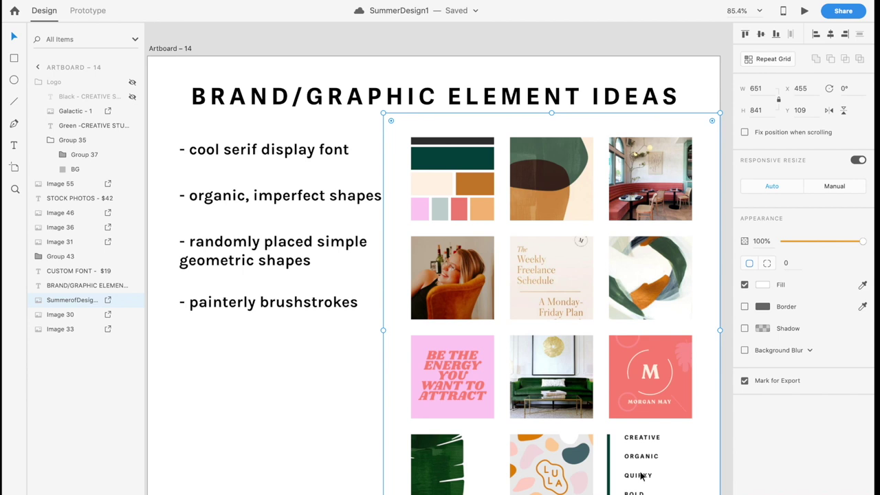
pyautogui.click(251, 259)
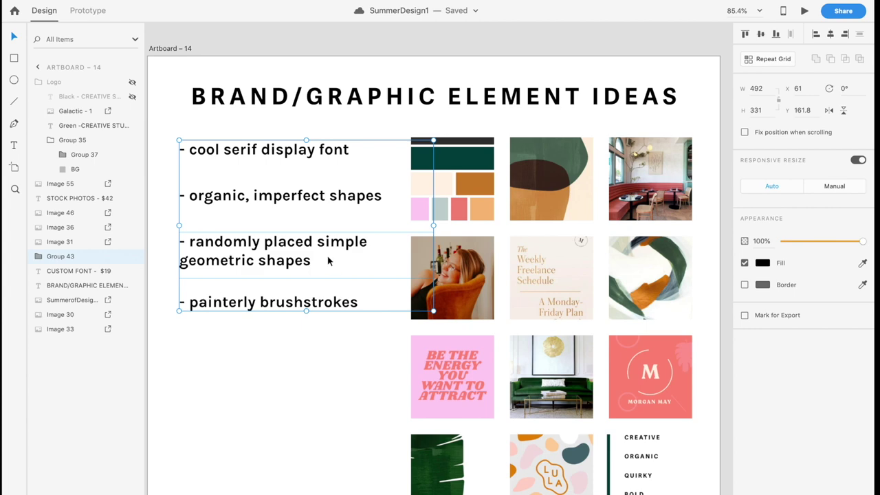
pyautogui.scroll(5, 651, 370)
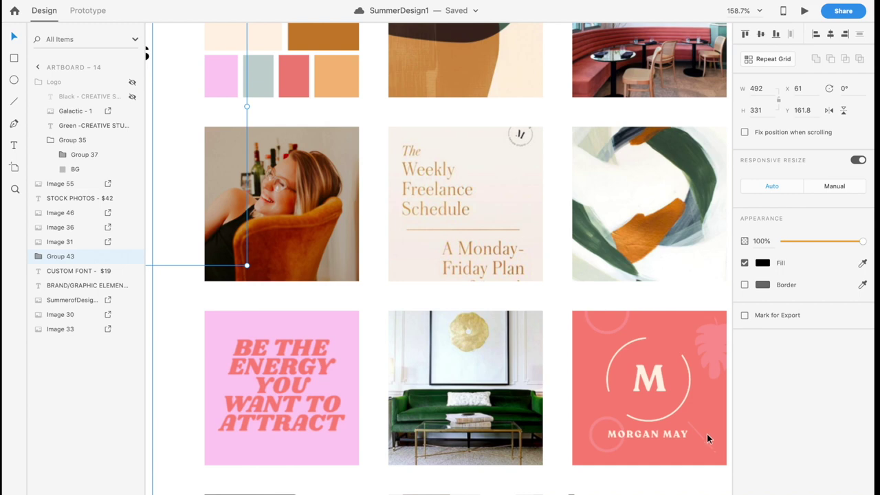
pyautogui.scroll(-3, 706, 435)
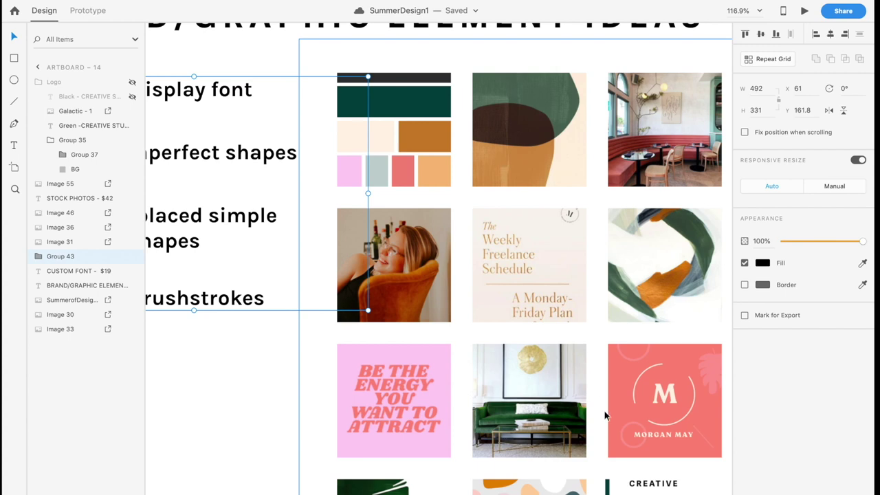
pyautogui.scroll(-3, 612, 385)
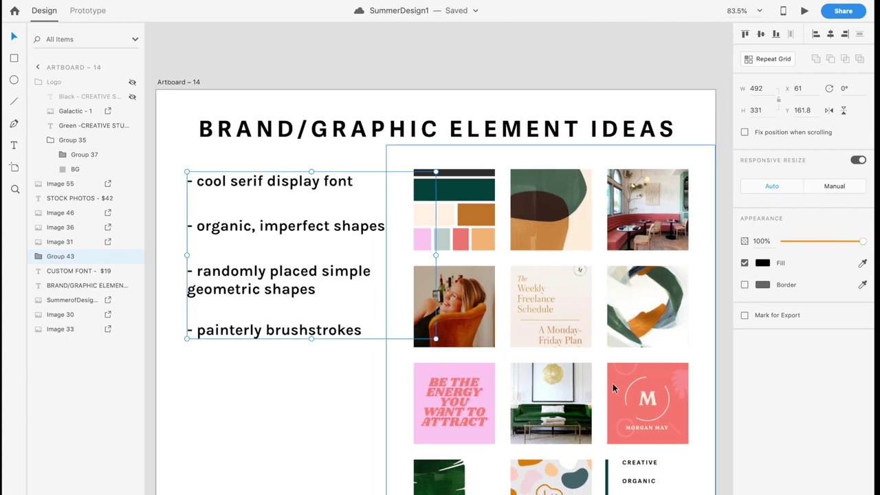
pyautogui.scroll(-2, 630, 403)
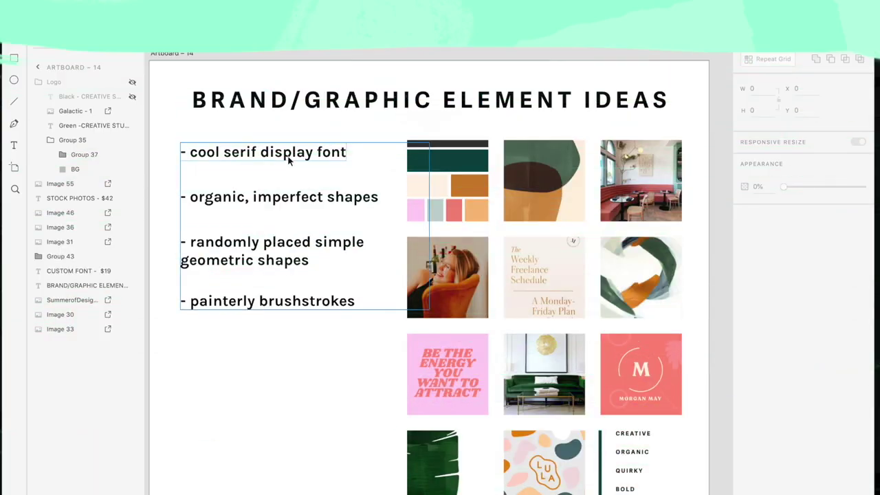
pyautogui.click(289, 157)
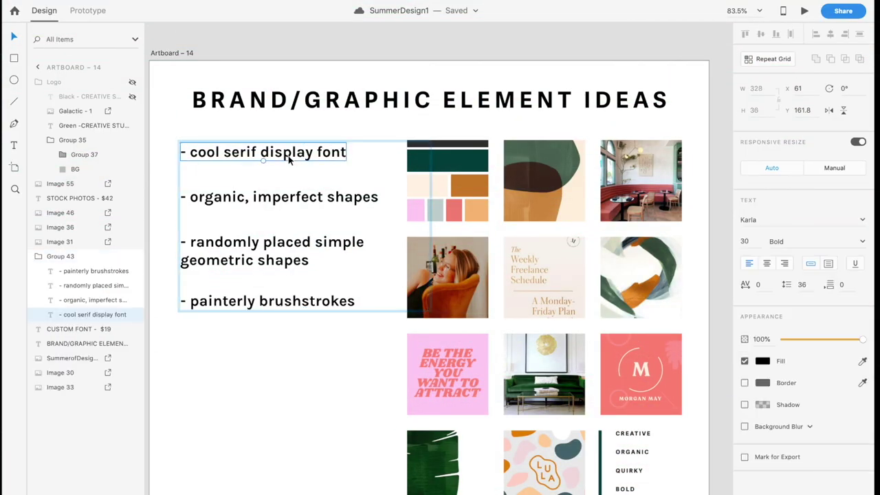
pyautogui.doubleClick(289, 156)
pyautogui.click(200, 152)
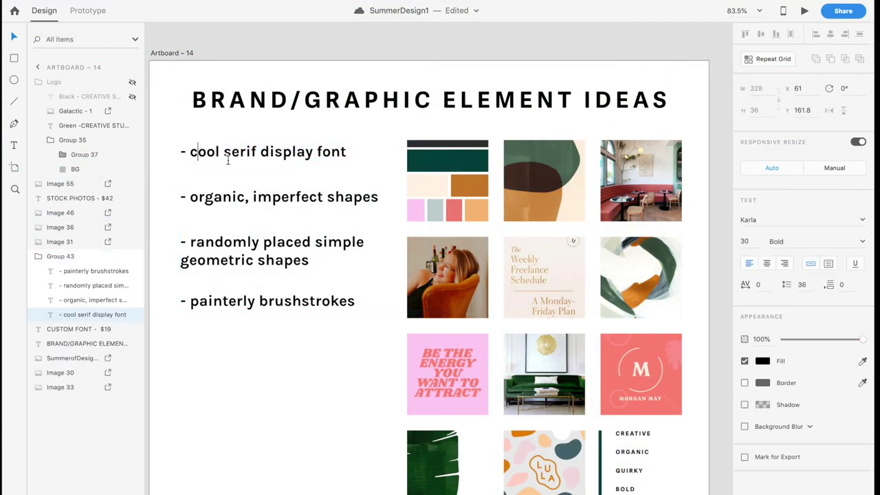
pyautogui.press('Escape')
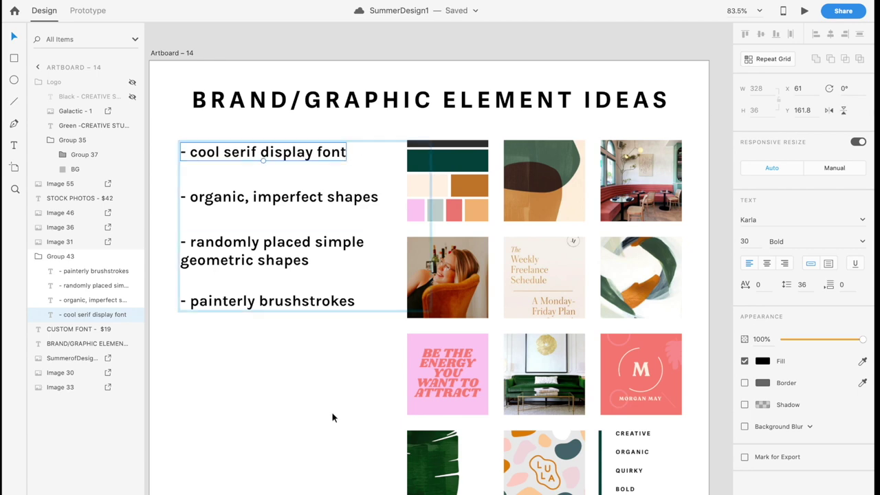
pyautogui.click(326, 386)
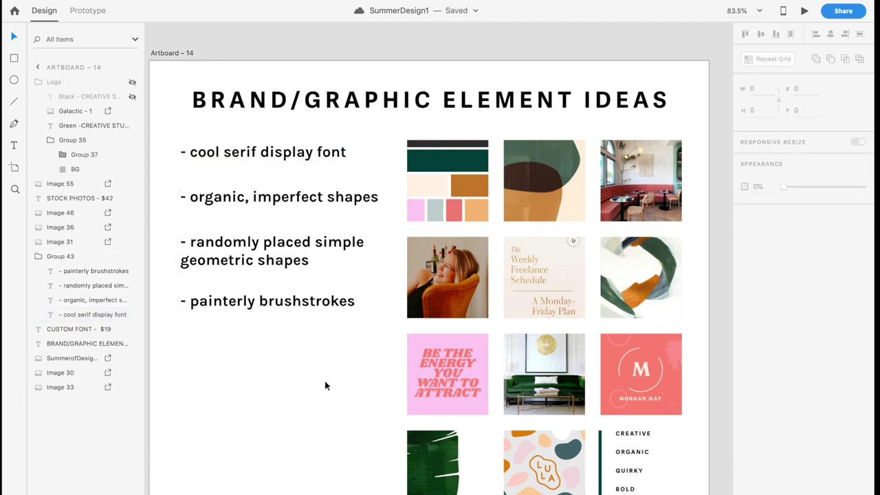
# Switch to the Creative Market site in the browser and look through its home page and weekly free products
pyautogui.hotkey('ctrl', 'Right')
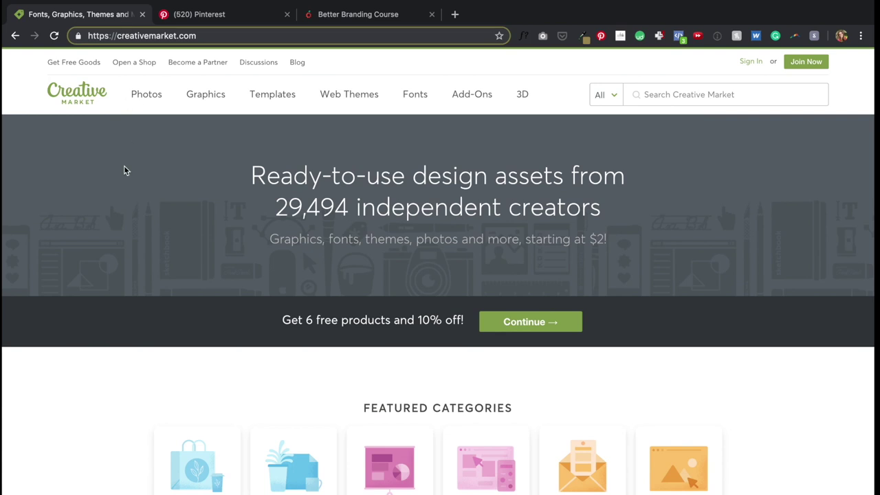
pyautogui.scroll(-5, 117, 115)
pyautogui.scroll(-3, 117, 116)
pyautogui.scroll(-9, 117, 115)
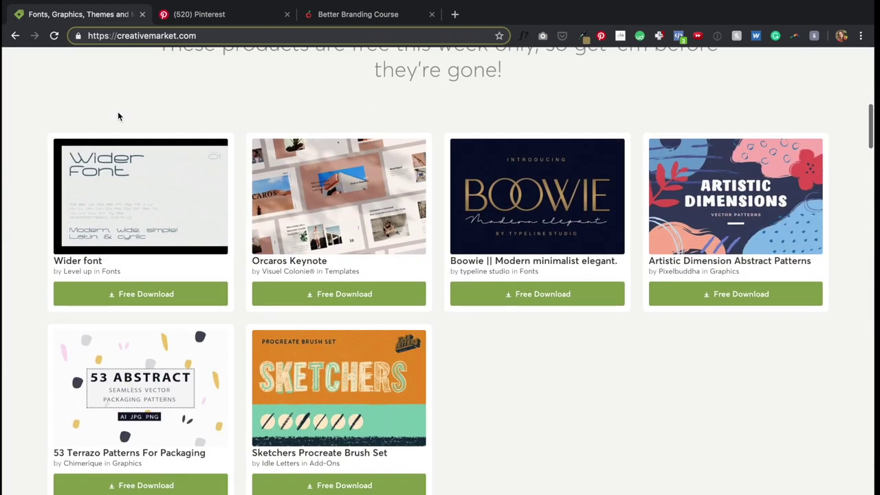
pyautogui.scroll(1, 117, 114)
pyautogui.scroll(-2, 118, 115)
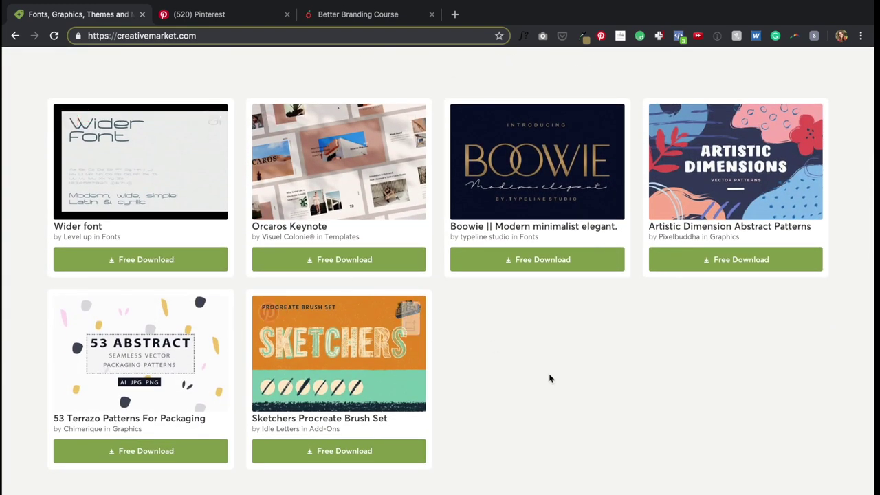
pyautogui.scroll(10, 552, 361)
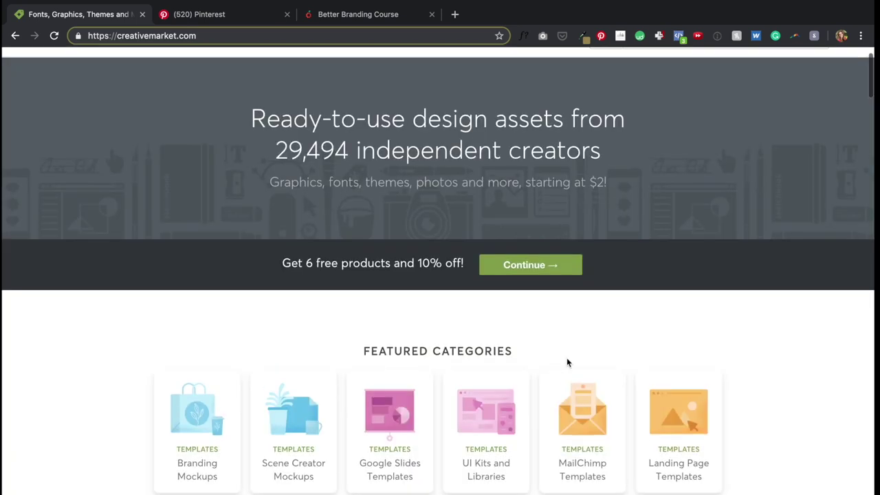
pyautogui.scroll(1, 567, 362)
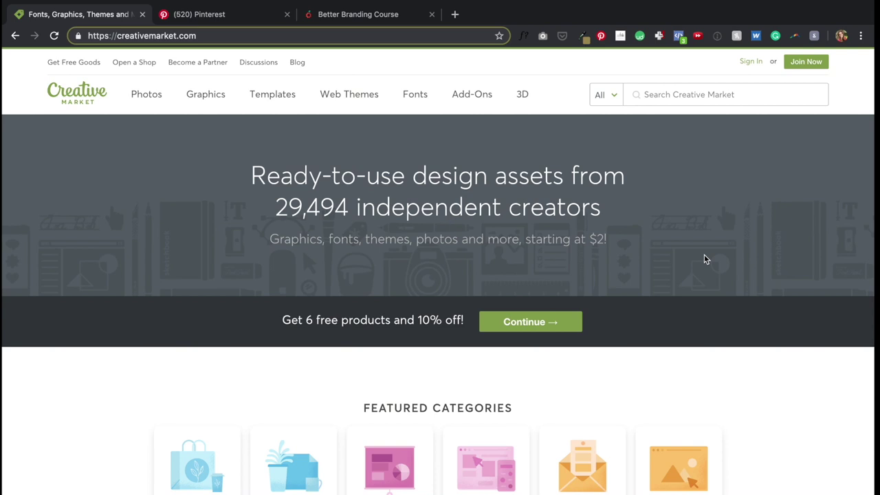
pyautogui.scroll(-10, 701, 234)
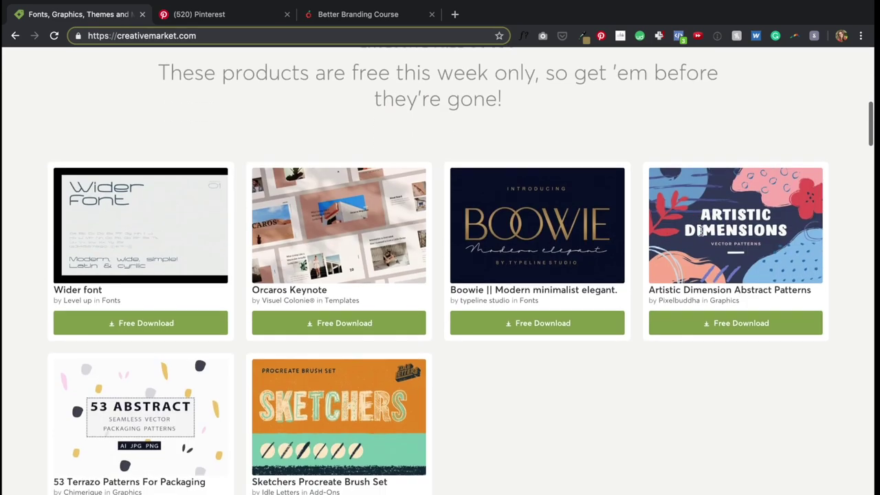
# Search Creative Market for "retro serif font" and look through the first results
pyautogui.scroll(1, 700, 231)
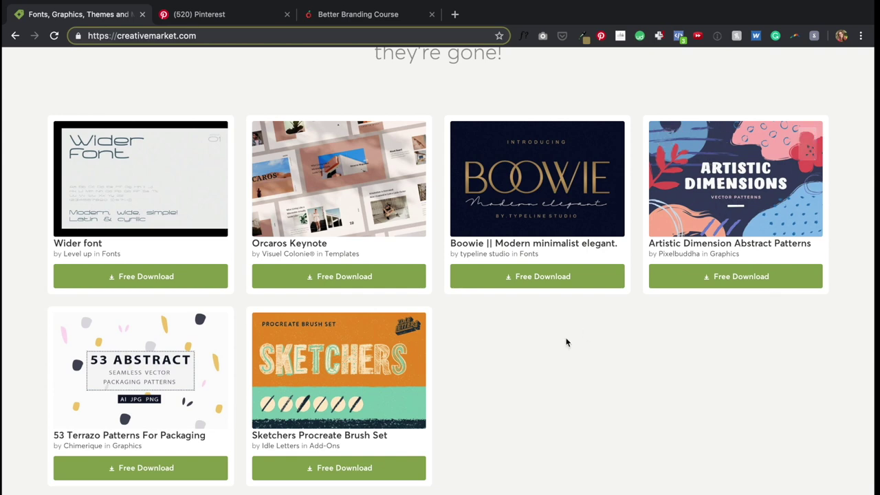
pyautogui.scroll(-2, 566, 342)
pyautogui.scroll(10, 568, 342)
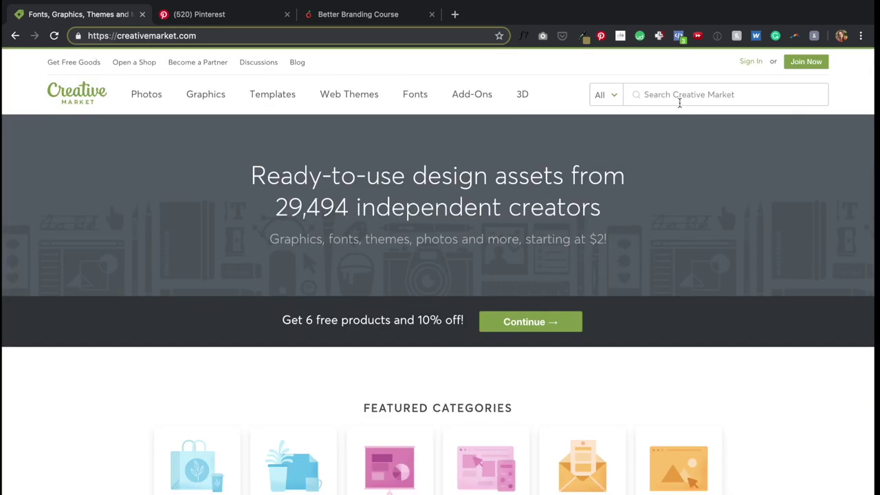
pyautogui.write('retro serif f')
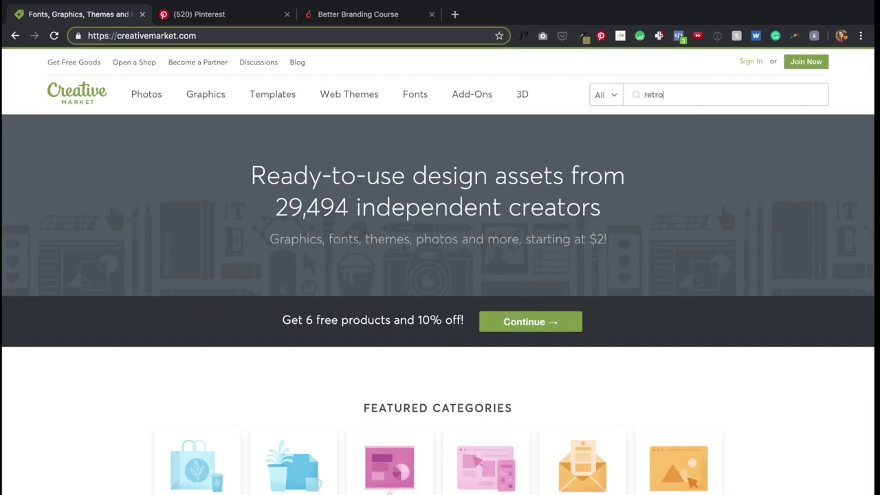
pyautogui.write('ont')
pyautogui.press('Return')
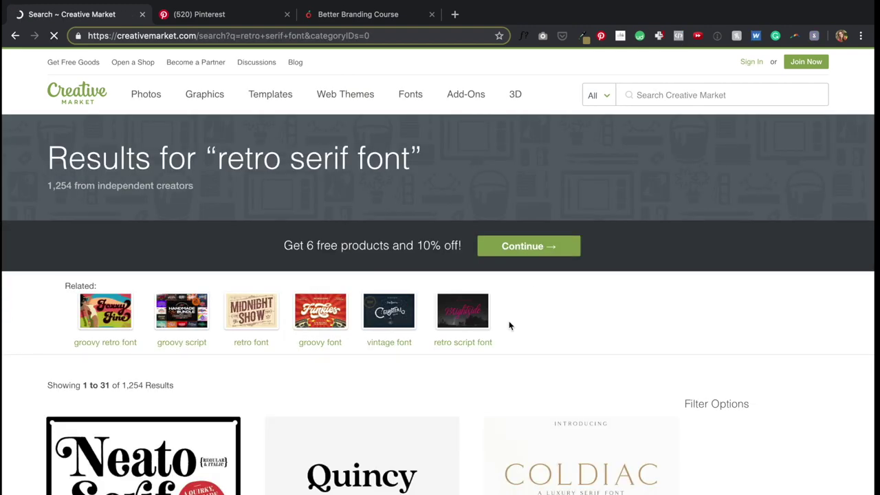
pyautogui.scroll(-3, 435, 337)
pyautogui.scroll(-2, 540, 286)
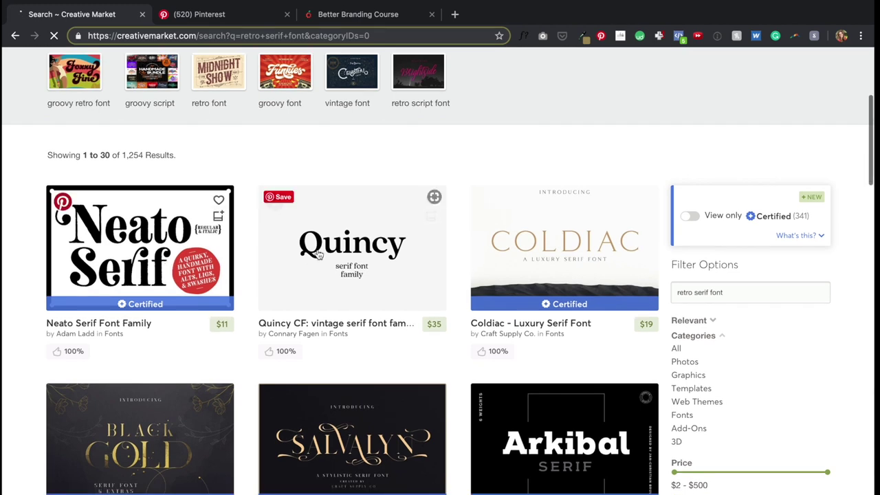
pyautogui.scroll(5, 453, 192)
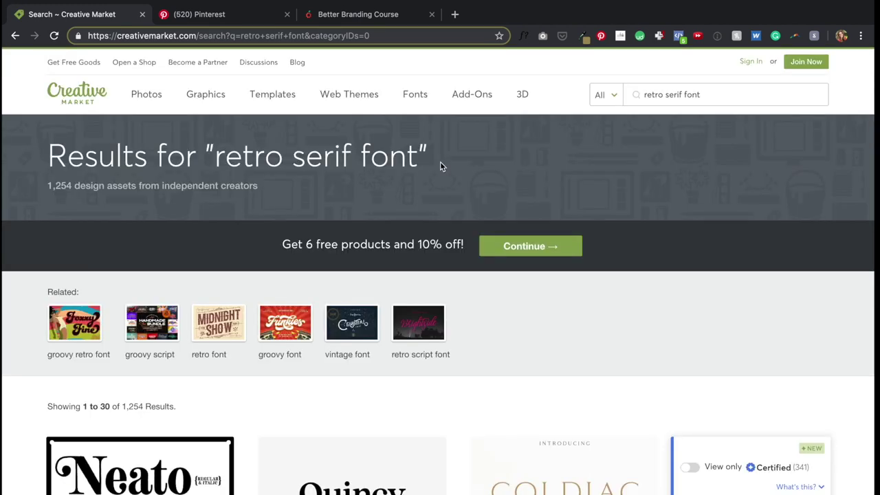
# Look over the Pinterest results for "creative market" and open the Rylan modern serif font's product page from its pin
pyautogui.click(182, 17)
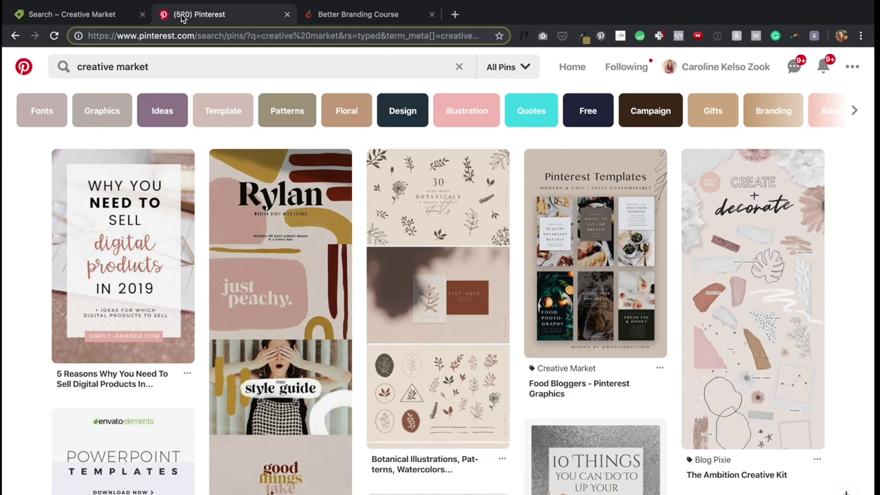
pyautogui.click(156, 68)
pyautogui.click(6, 178)
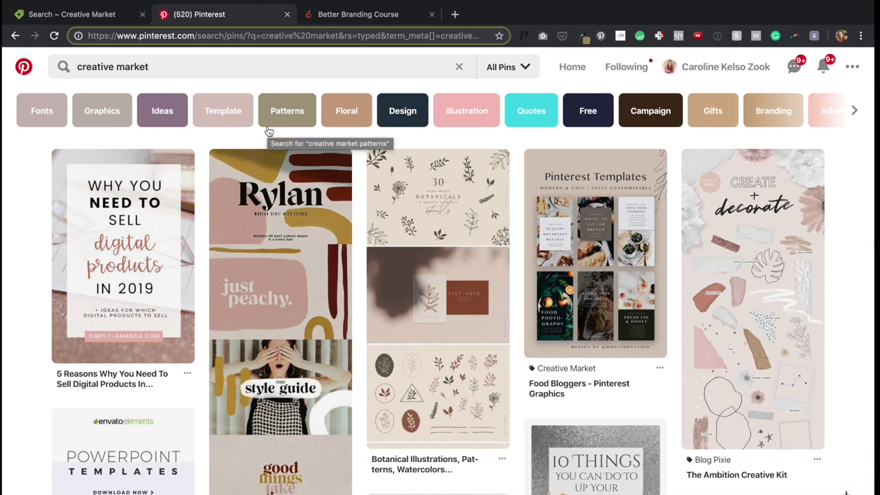
pyautogui.moveTo(234, 240)
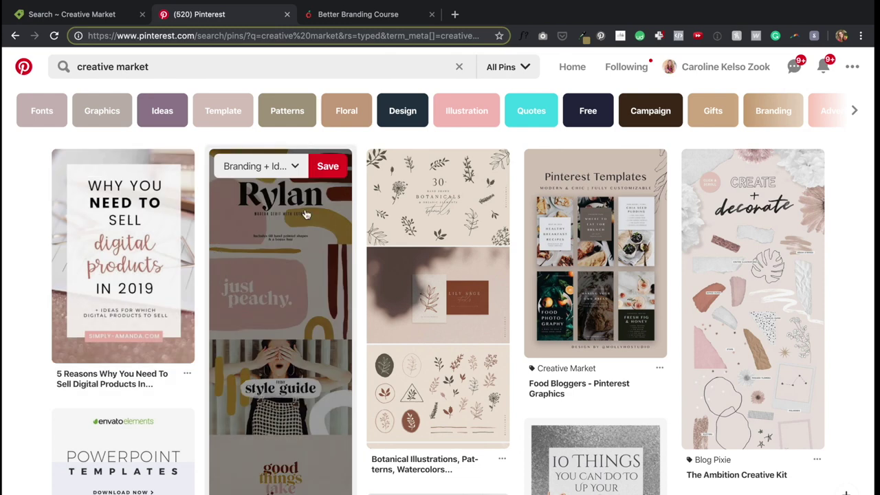
pyautogui.moveTo(467, 310)
pyautogui.moveTo(310, 459)
pyautogui.click(300, 241)
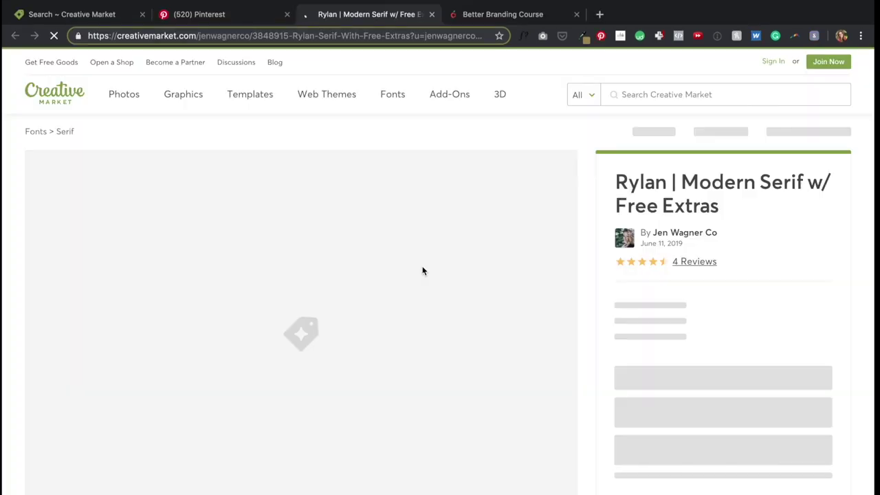
# Browse the Rylan product's preview images, including the blush hand painted high res shapes
pyautogui.scroll(-1, 415, 265)
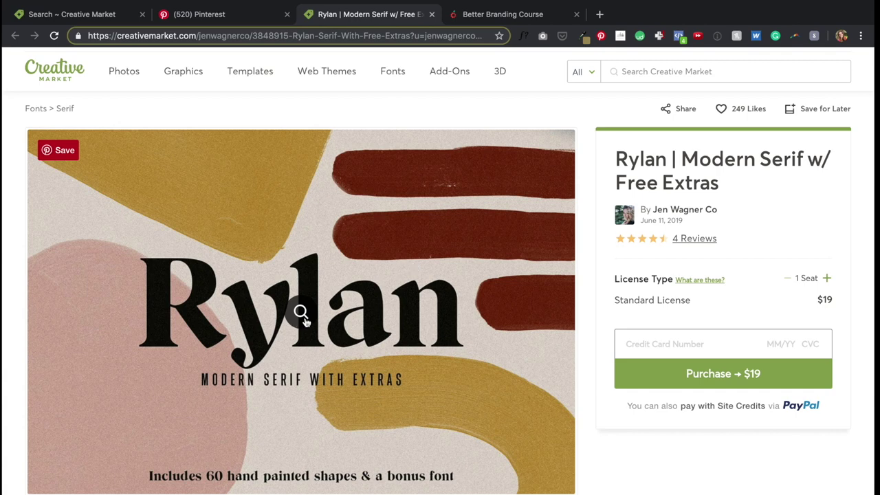
pyautogui.scroll(-2, 306, 321)
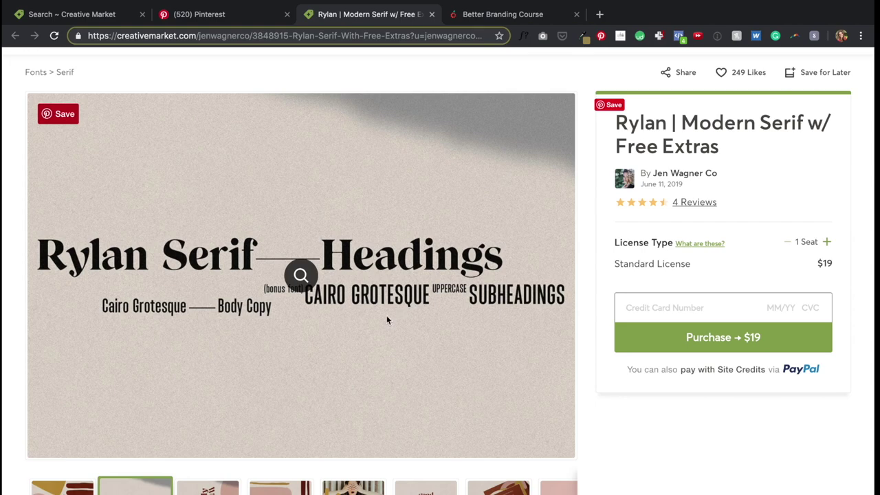
pyautogui.press('Left')
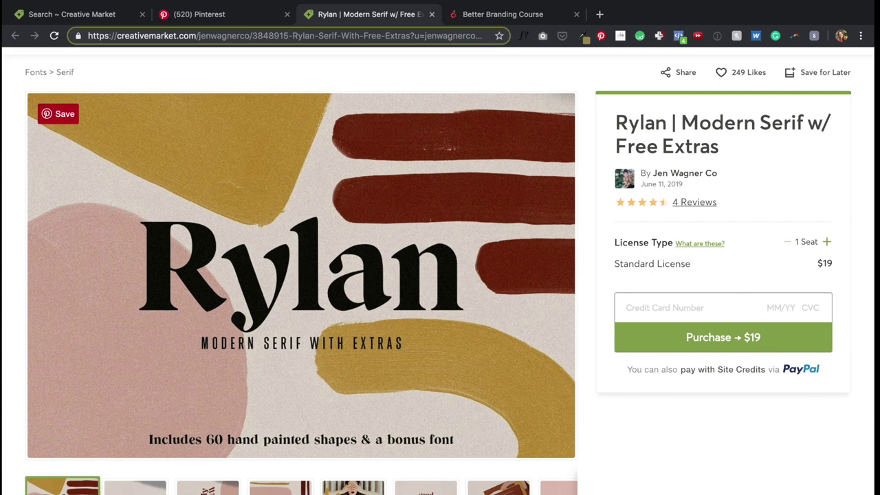
pyautogui.hscroll(5, 301, 487)
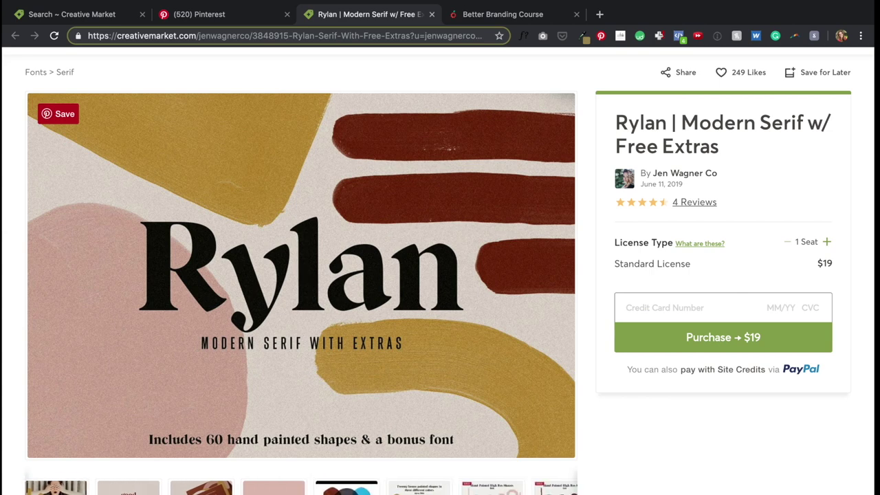
pyautogui.click(490, 486)
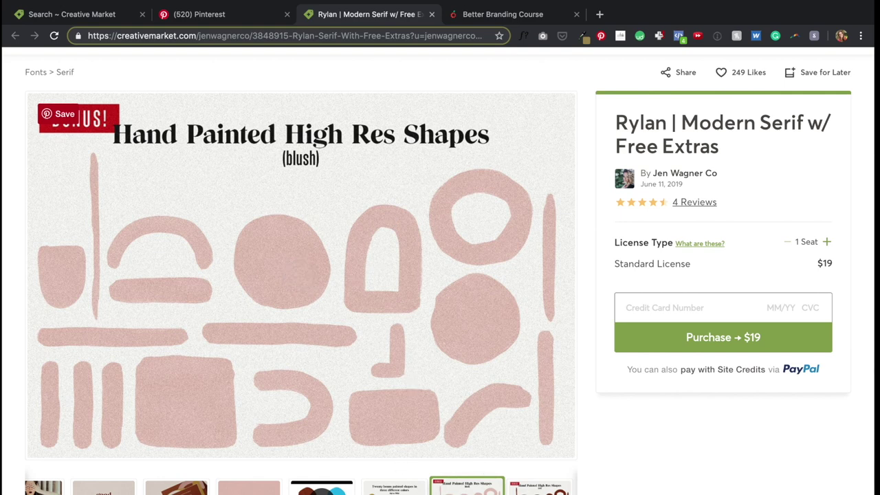
pyautogui.scroll(1, 457, 418)
pyautogui.scroll(-1, 285, 451)
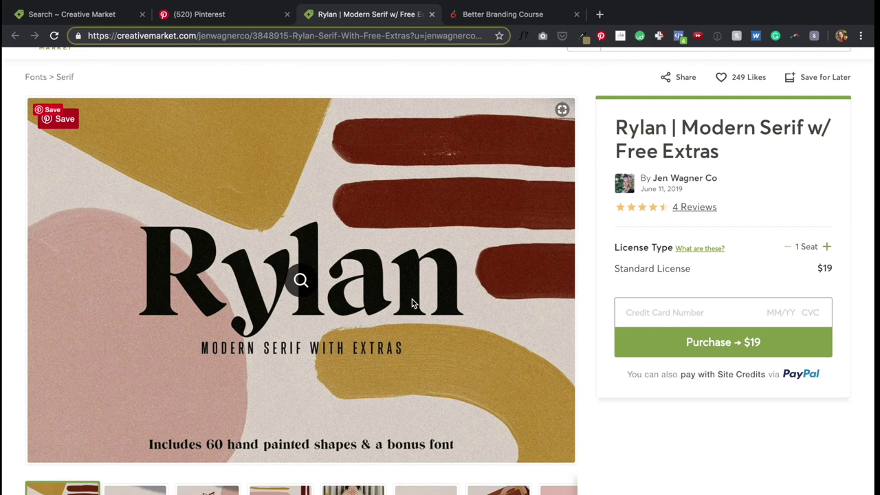
# Switch to the SummerDesign1 document in Adobe XD and view the collected asset images below the mood board on Artboard – 14
pyautogui.press('super+Tab')
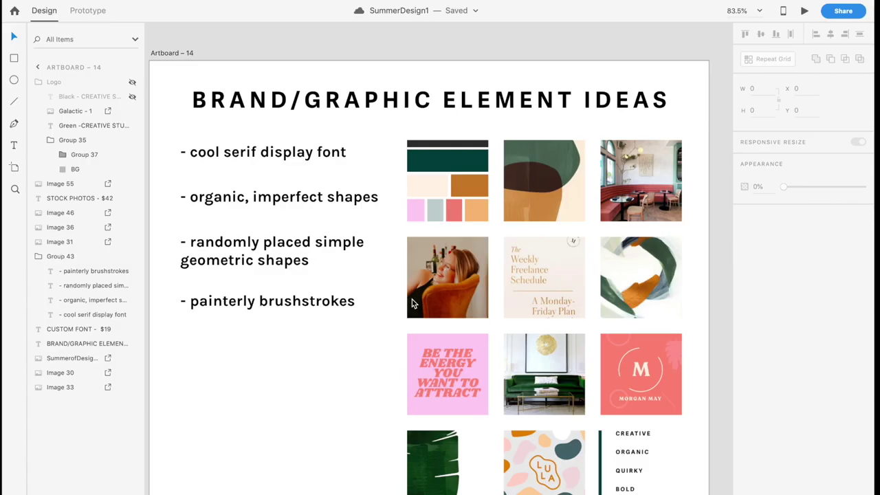
pyautogui.scroll(-10, 412, 302)
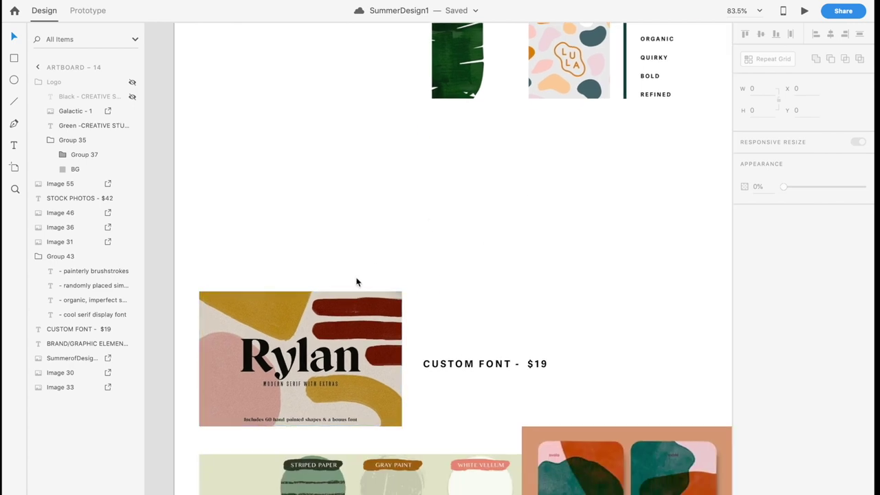
pyautogui.scroll(-5, 356, 282)
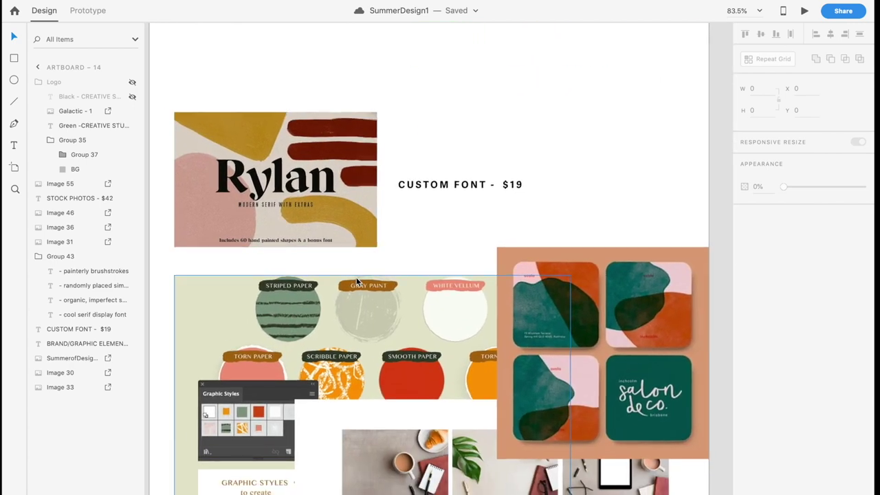
pyautogui.scroll(-3, 356, 277)
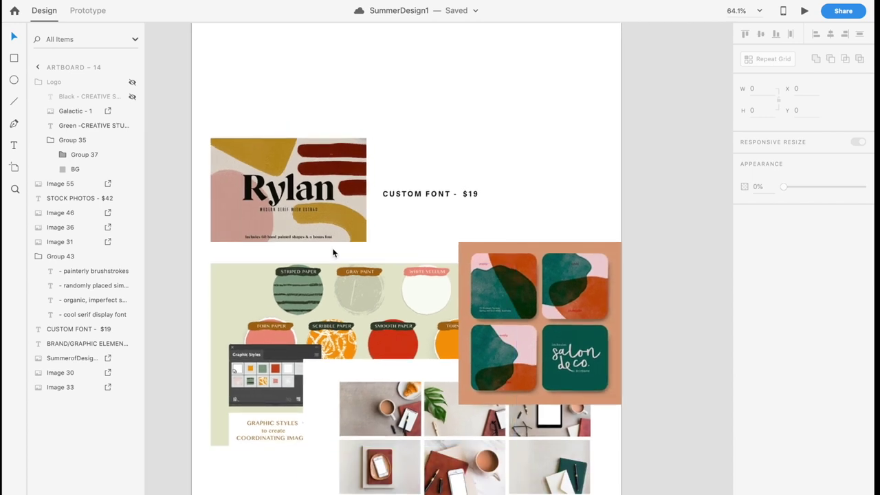
pyautogui.scroll(10, 332, 248)
pyautogui.scroll(-10, 438, 232)
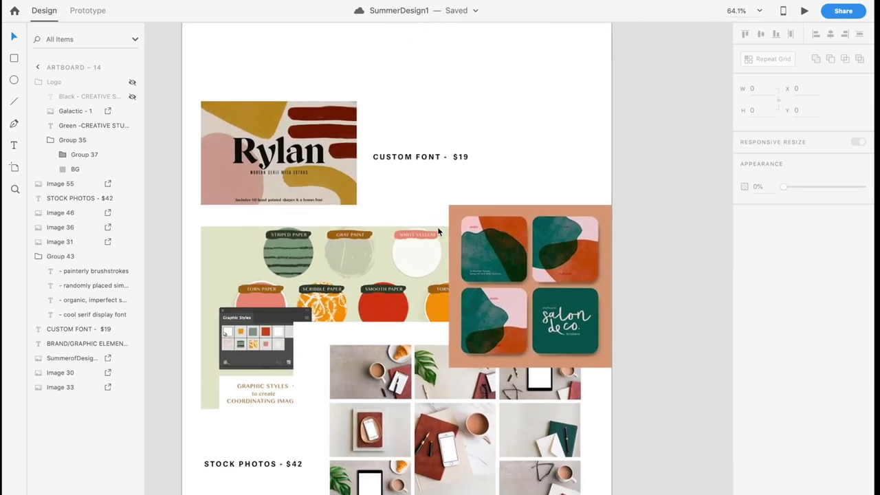
# Select the graphic styles image, followed by the stock photo grid, to examine each up close
pyautogui.click(373, 288)
pyautogui.scroll(3, 374, 287)
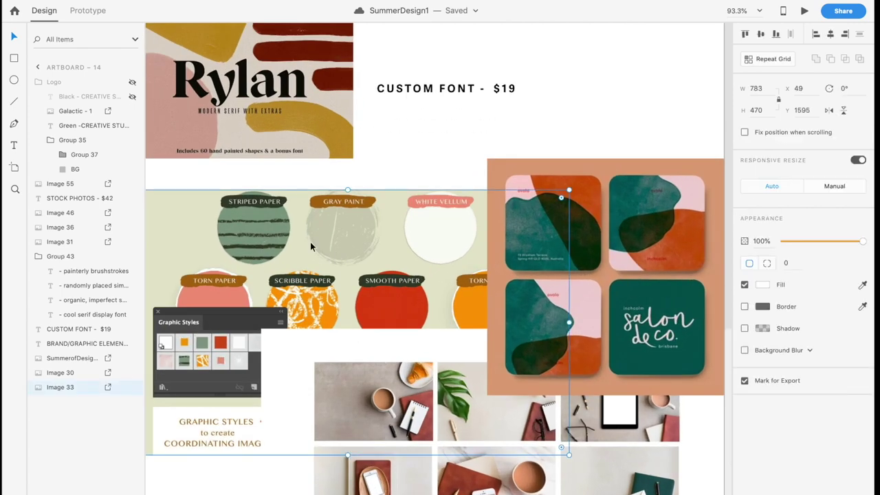
pyautogui.scroll(-3, 310, 241)
pyautogui.scroll(-2, 431, 424)
pyautogui.click(431, 424)
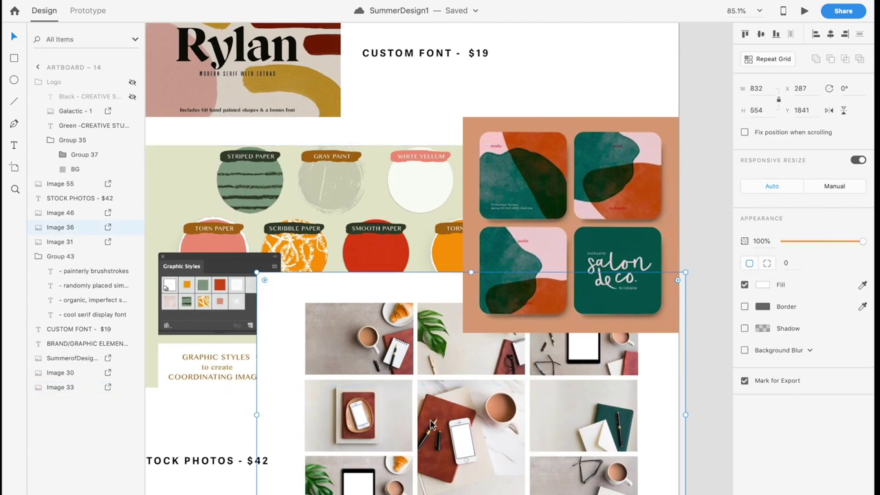
pyautogui.scroll(-1, 431, 424)
pyautogui.hscroll(-2, 431, 424)
pyautogui.hscroll(1, 652, 387)
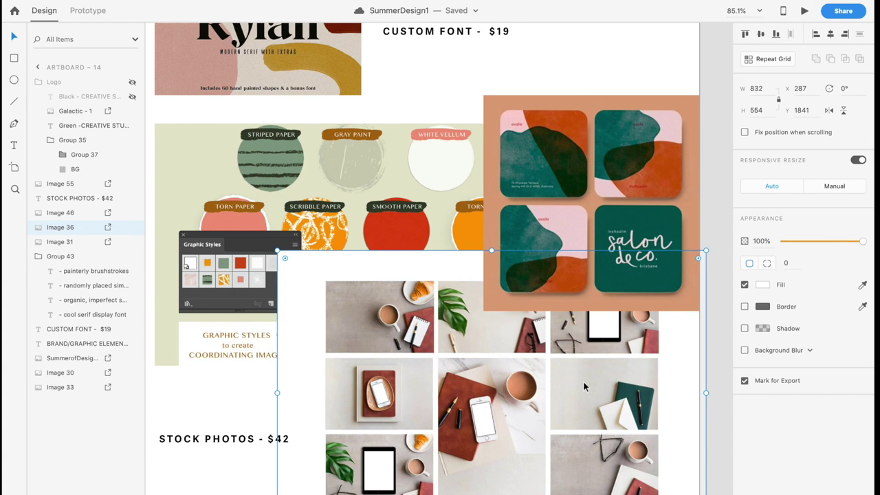
# Select the abstract lines Instagram story templates image, followed by the Goodwin cover image, and inspect them
pyautogui.scroll(-3, 583, 387)
pyautogui.click(444, 329)
pyautogui.scroll(3, 444, 329)
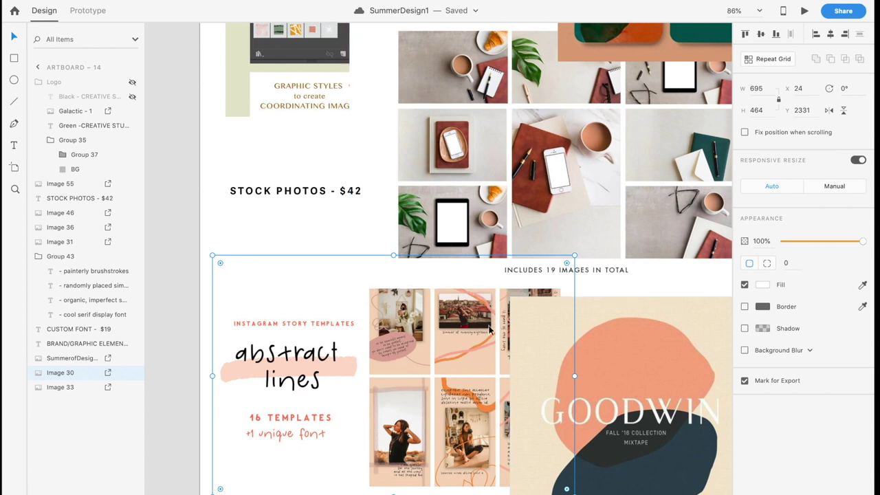
pyautogui.scroll(-2, 469, 351)
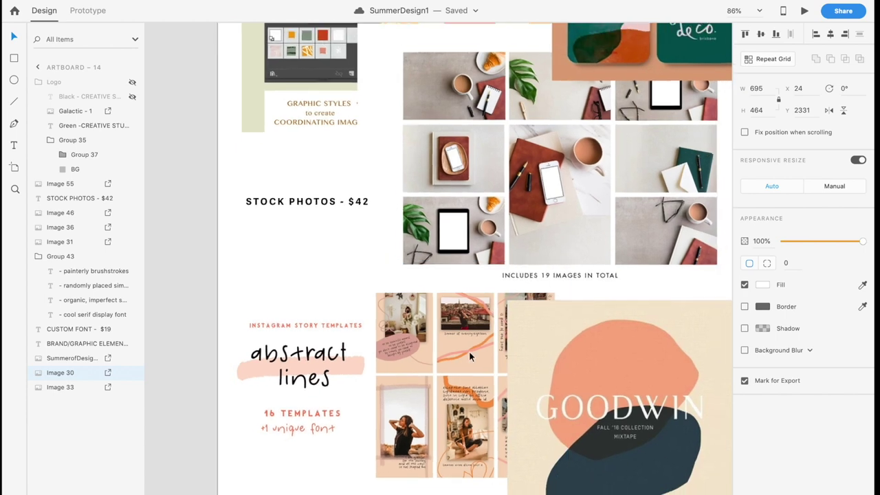
pyautogui.scroll(-4, 382, 381)
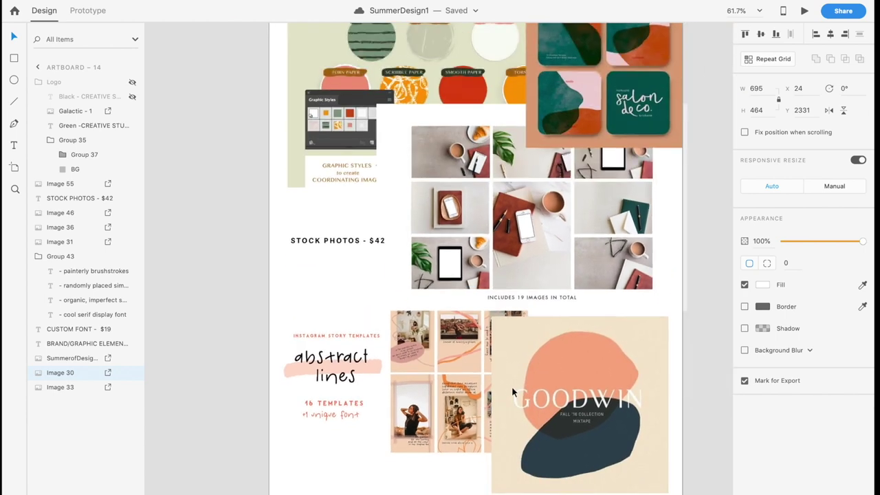
pyautogui.click(605, 368)
pyautogui.scroll(-2, 605, 368)
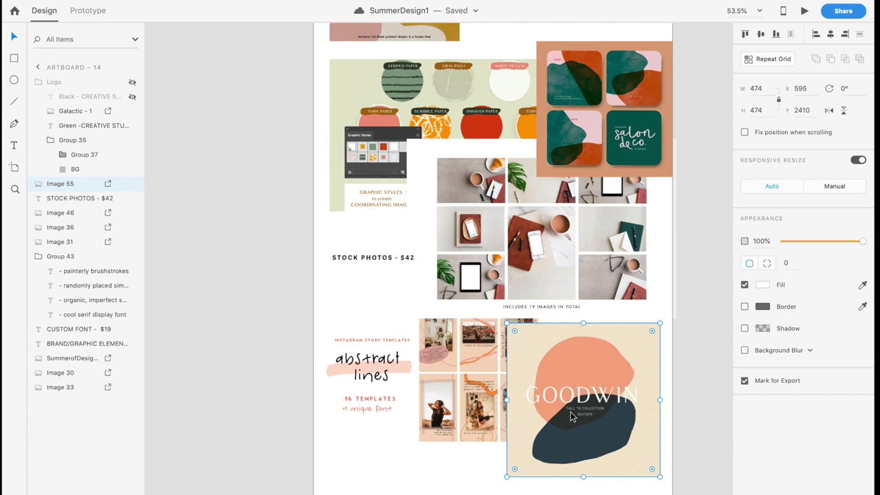
# Compare the element ideas and mood board with the collected font, texture, stock photo and template images on Artboard – 14
pyautogui.scroll(2, 584, 100)
pyautogui.scroll(15, 575, 124)
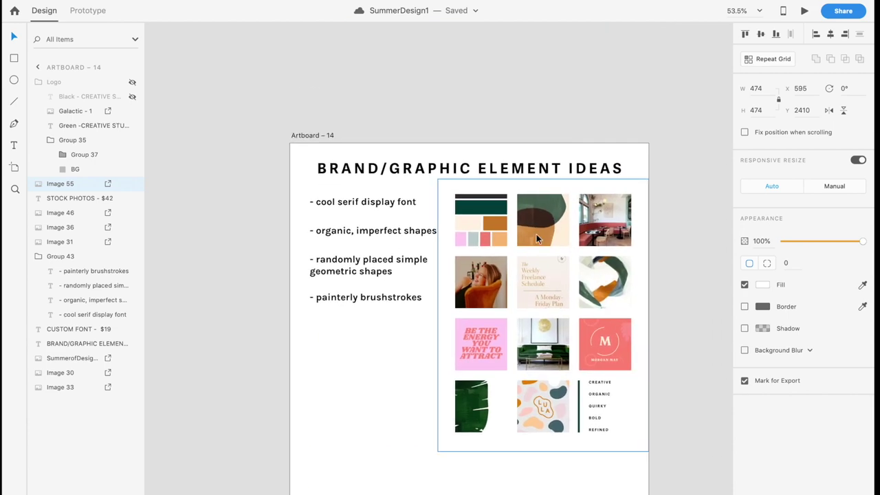
pyautogui.scroll(-10, 536, 238)
pyautogui.scroll(3, 558, 355)
pyautogui.scroll(-2, 559, 358)
pyautogui.scroll(-4, 558, 355)
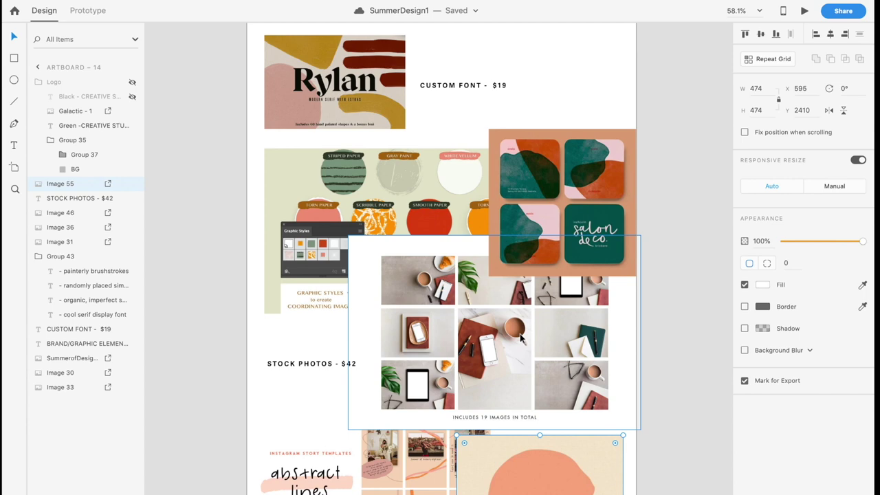
pyautogui.scroll(5, 519, 333)
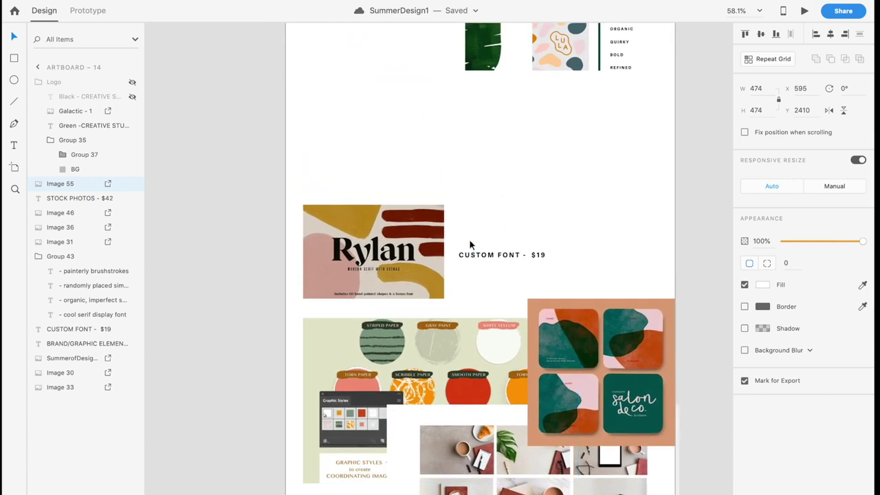
# On the Rylan page in the browser, set the preview text to "The quick brown fox jumps over the lazy dog" and clear the custom text
pyautogui.scroll(-4, 425, 278)
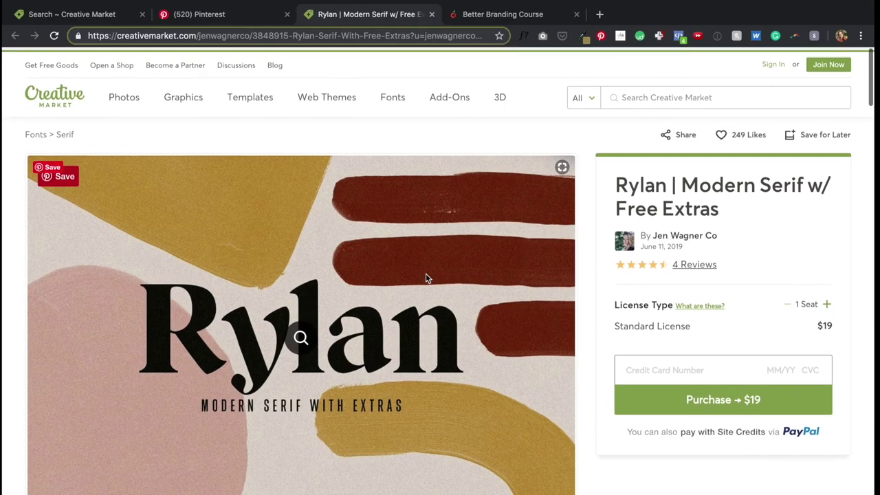
pyautogui.scroll(-7, 342, 292)
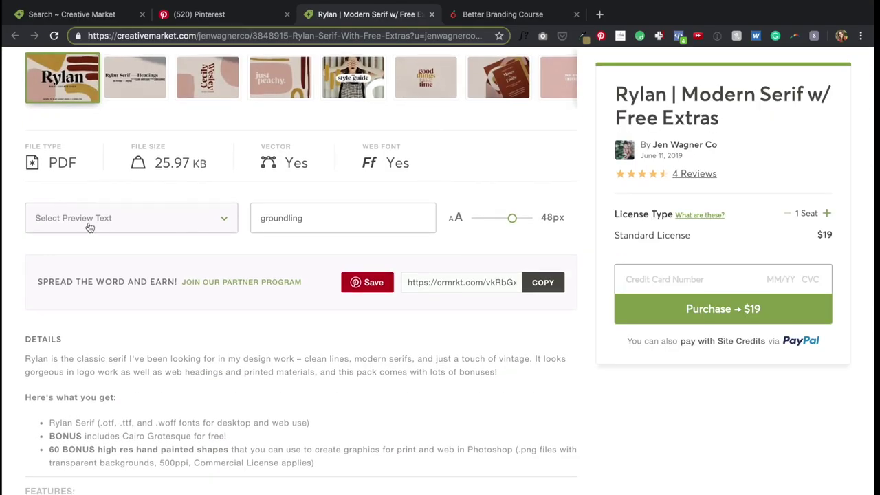
pyautogui.click(88, 226)
pyautogui.click(238, 237)
pyautogui.moveTo(310, 219); pyautogui.dragTo(187, 218)
pyautogui.press('BackSpace')
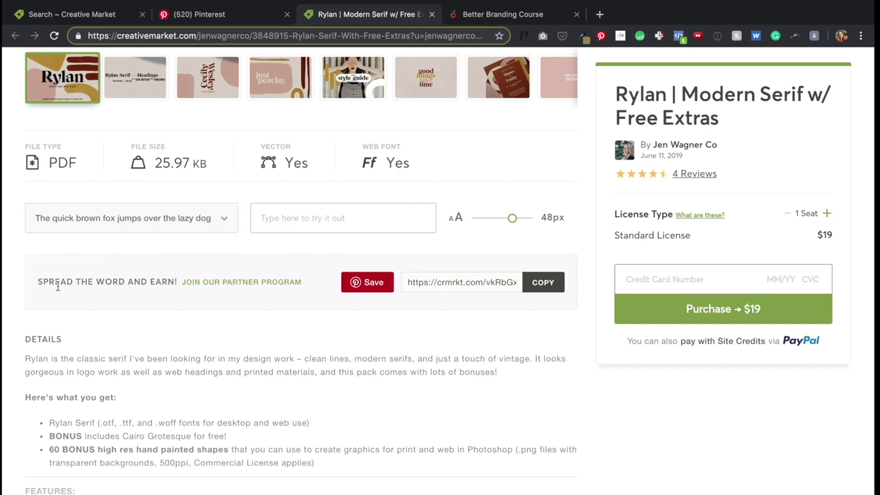
pyautogui.scroll(-4, 282, 309)
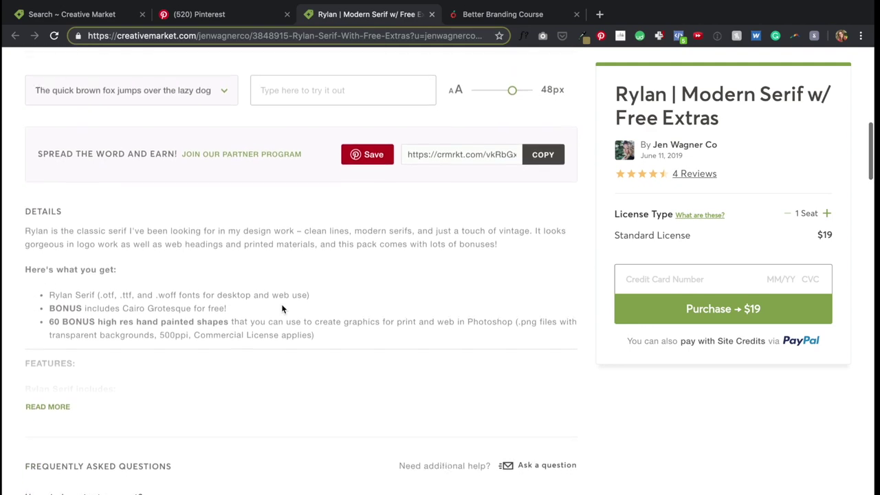
# Search the web in a new tab for the Jen Wagner Co. Rylan font and open its page on the company's own shop
pyautogui.scroll(5, 282, 310)
pyautogui.scroll(8, 215, 320)
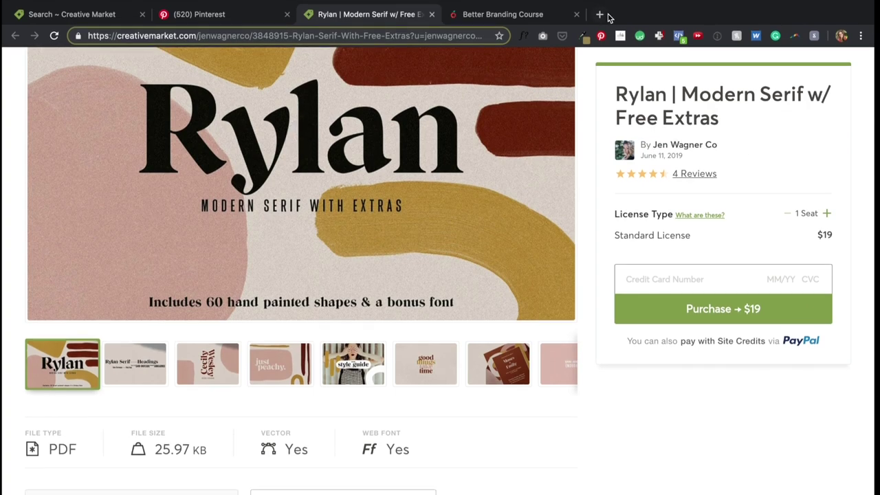
pyautogui.click(600, 15)
pyautogui.write('jen wag')
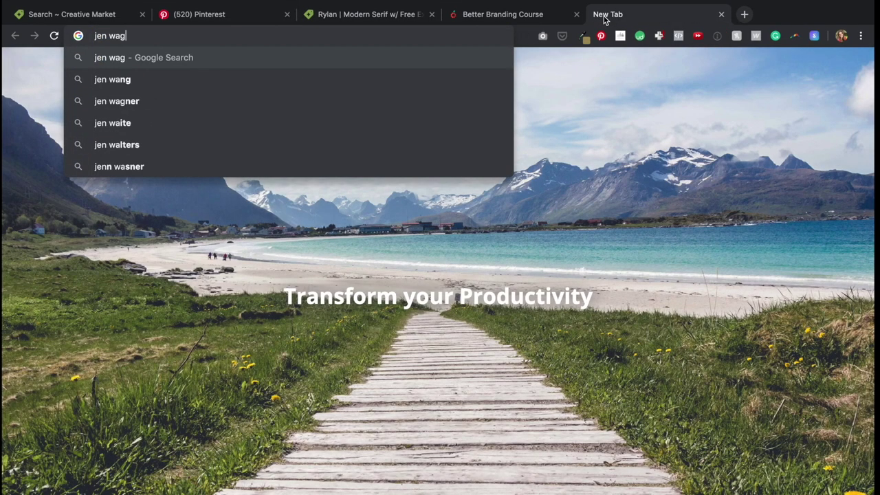
pyautogui.write('ner ry')
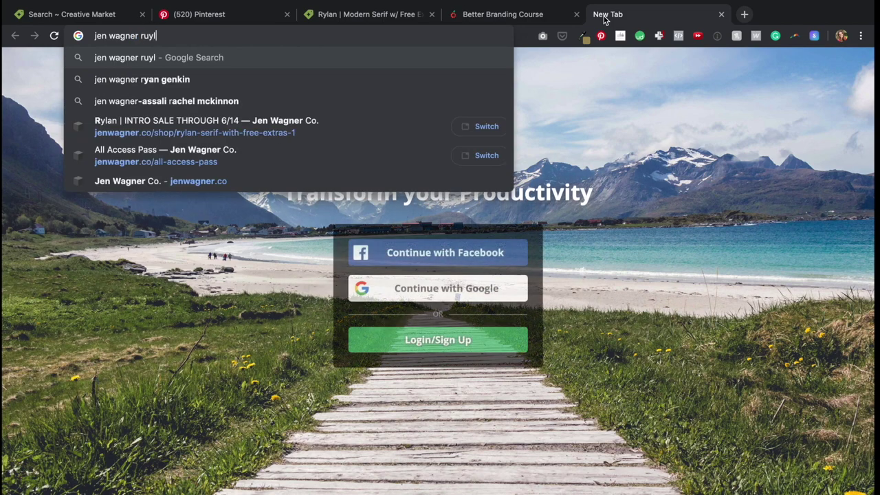
pyautogui.write('lan font')
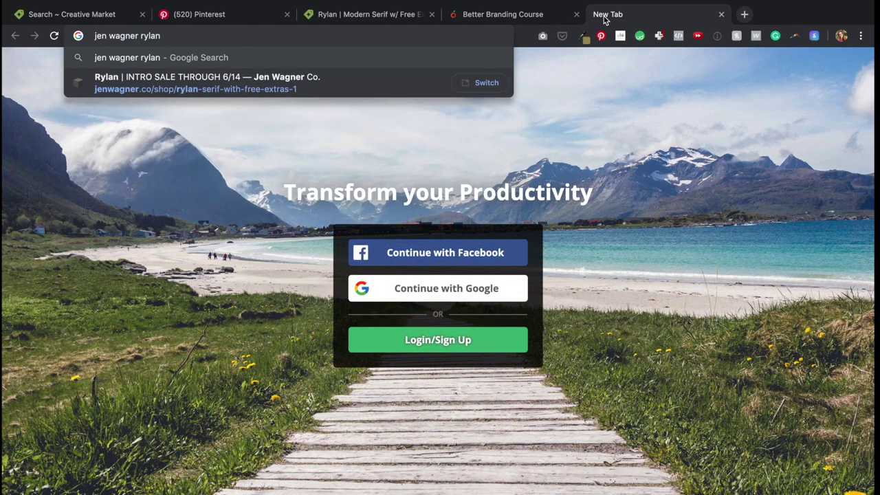
pyautogui.press('Return')
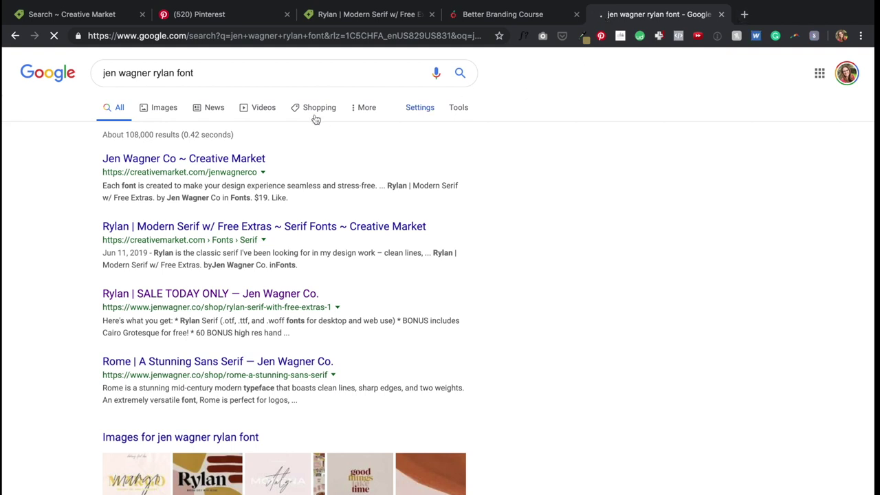
pyautogui.click(193, 296)
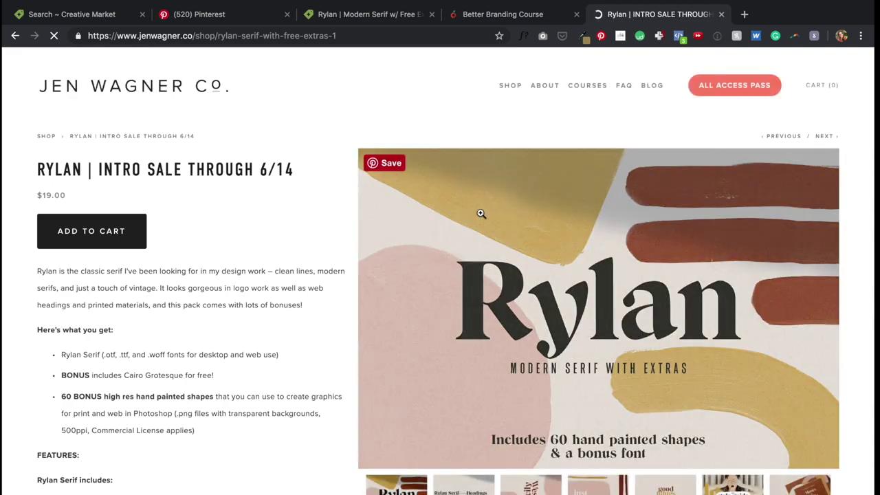
# Preview the word "galactic" in the Rylan font tester at 72px
pyautogui.scroll(-10, 480, 213)
pyautogui.scroll(2, 482, 215)
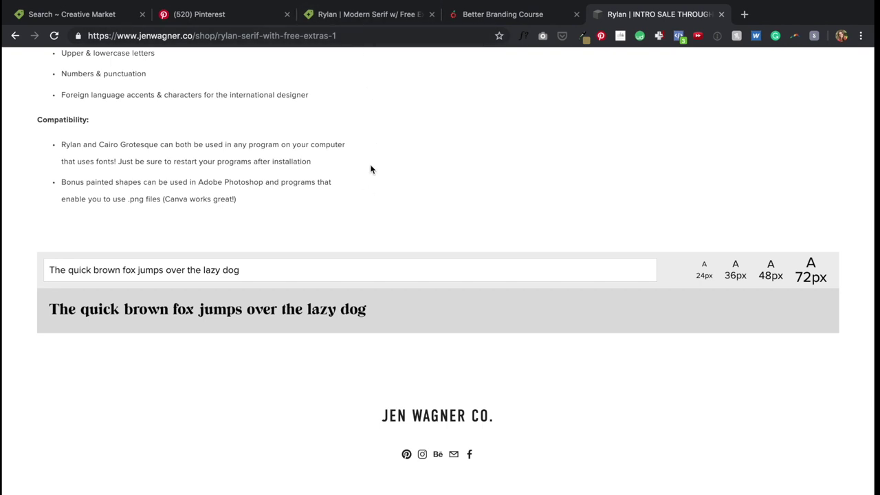
pyautogui.tripleClick(288, 275)
pyautogui.write('galactic')
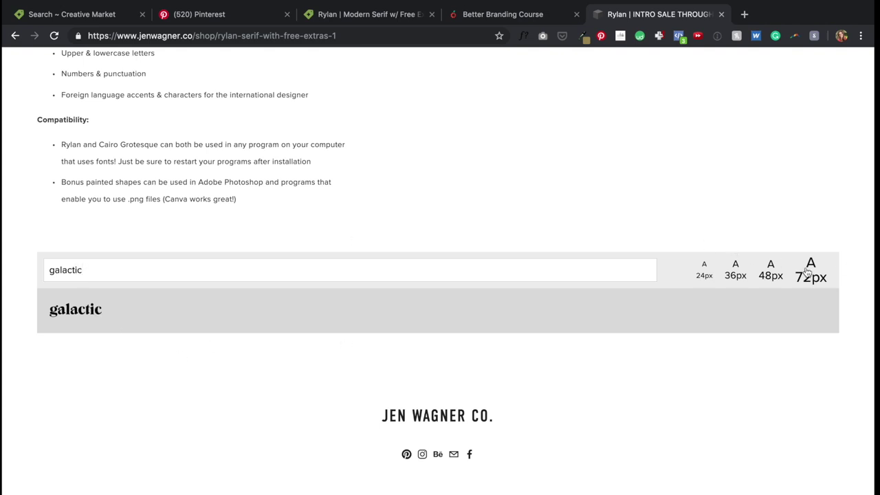
pyautogui.click(808, 272)
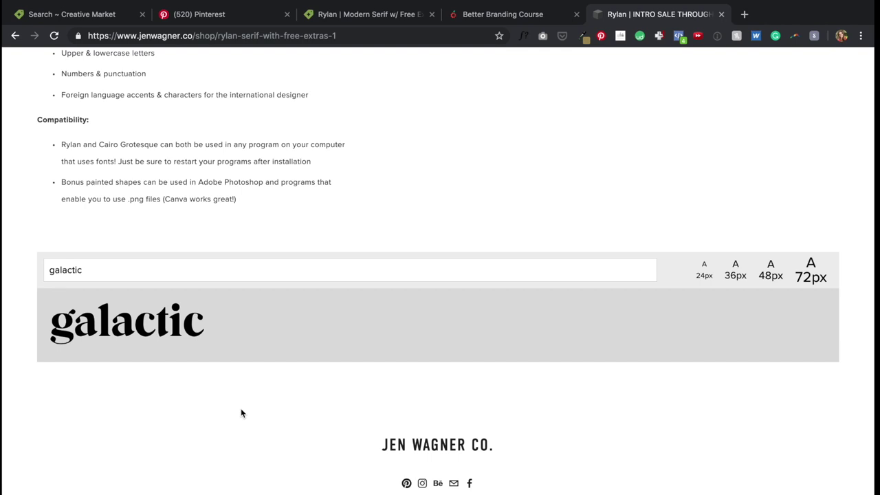
# Capture a screenshot of the large "galactic" preview and switch back to SummerDesign1 in Adobe XD
pyautogui.press('super+shift+4')
pyautogui.moveTo(38, 289); pyautogui.dragTo(229, 365)
pyautogui.hotkey('ctrl', 'Left')
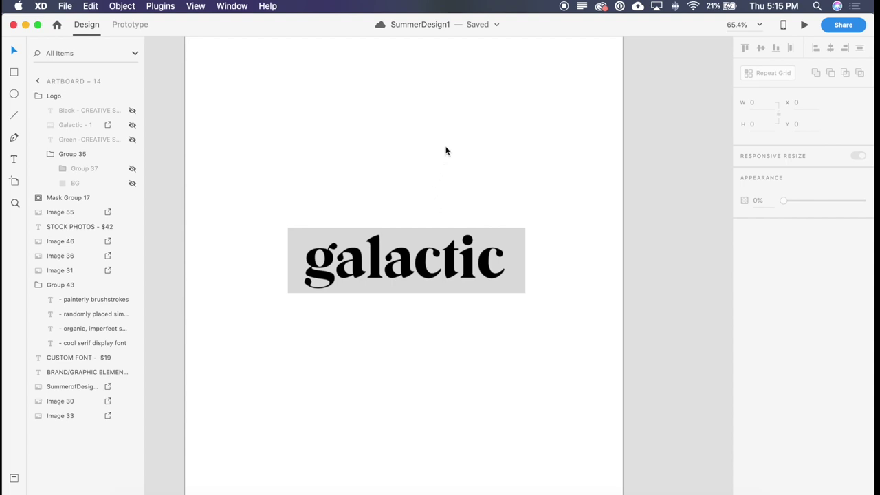
# Show the black CREATIVE STUDIO text in the Logo group beneath the galactic wordmark and select it to check its type settings
pyautogui.scroll(10, 446, 151)
pyautogui.scroll(-6, 445, 150)
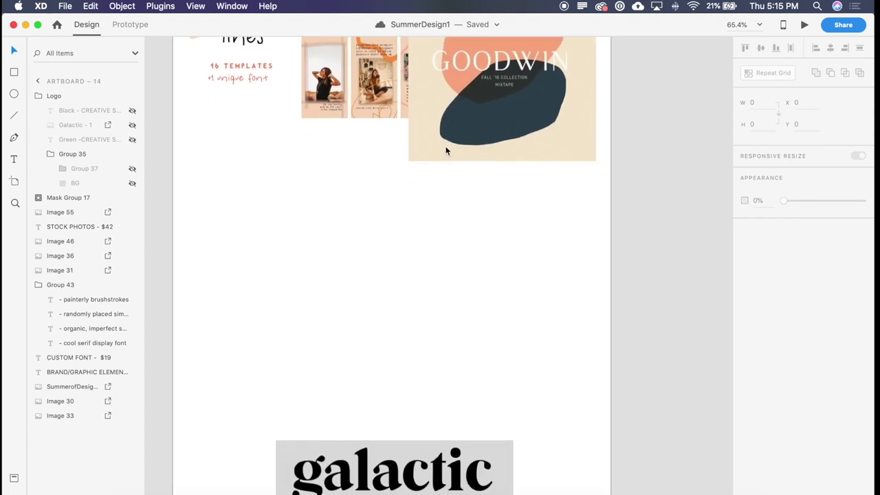
pyautogui.scroll(-5, 401, 212)
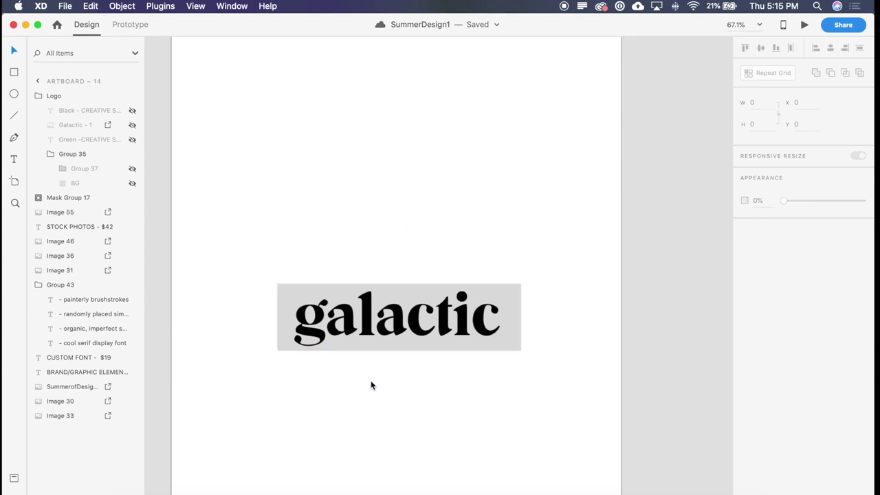
pyautogui.scroll(2, 391, 232)
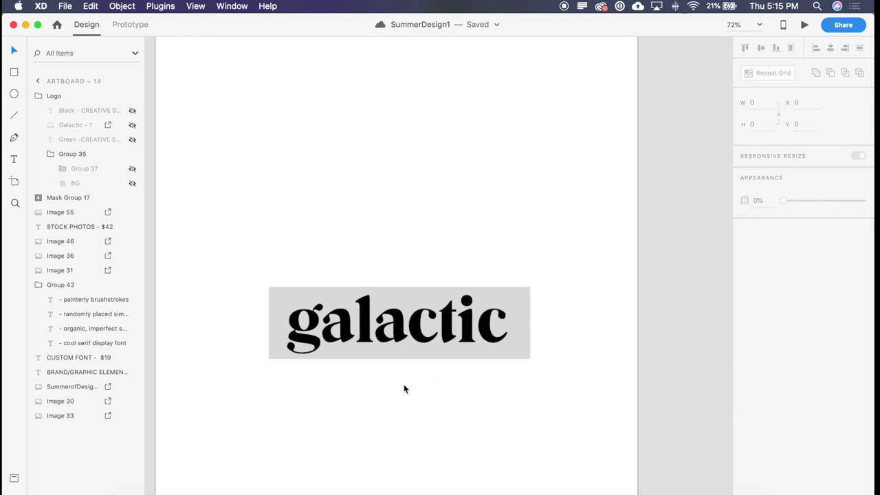
pyautogui.click(132, 110)
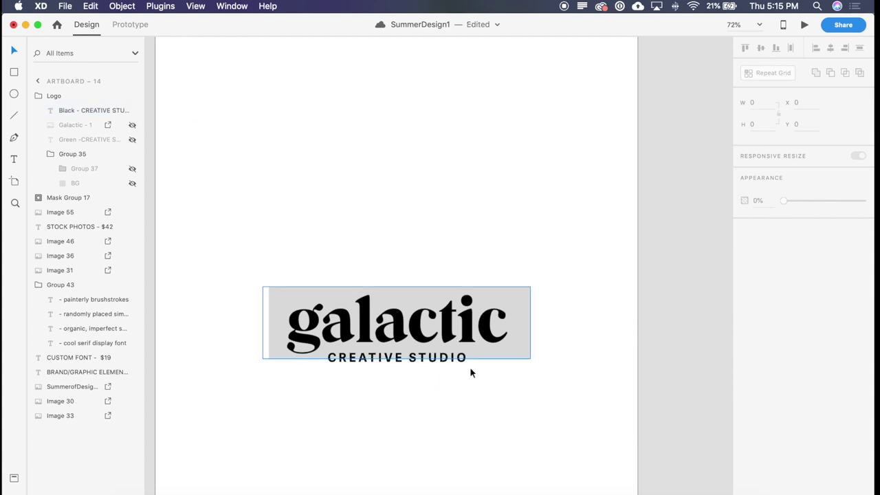
pyautogui.click(414, 363)
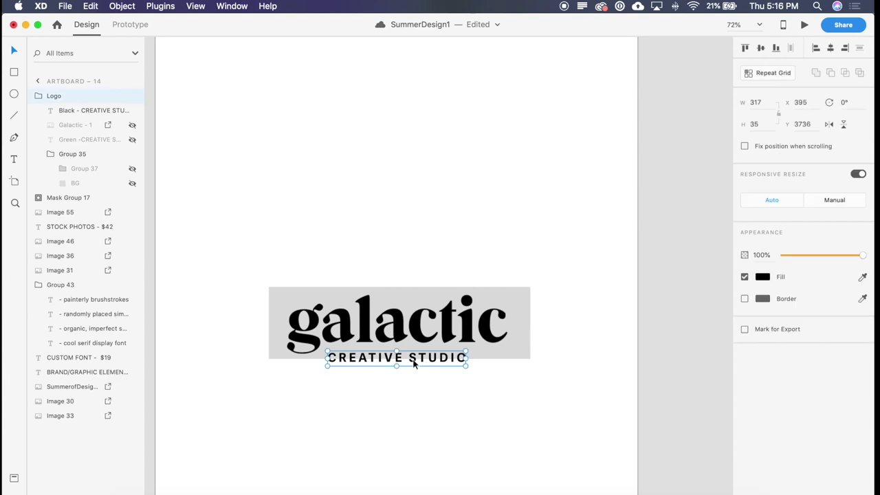
pyautogui.doubleClick(378, 364)
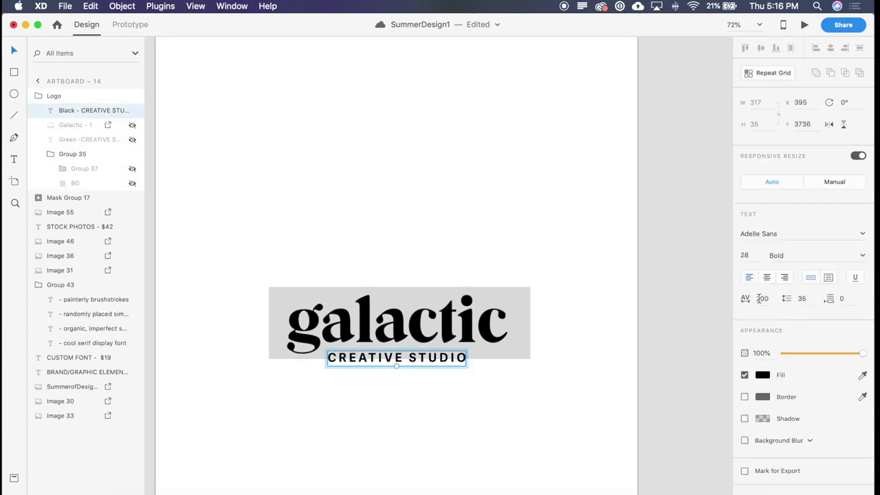
pyautogui.click(452, 380)
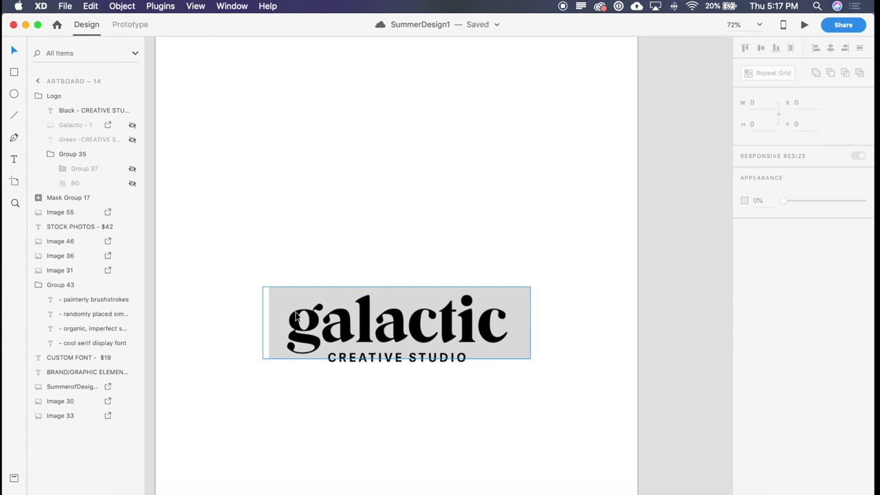
# Open the newest screenshot from the Desktop folder in Photoshop
pyautogui.click(134, 491)
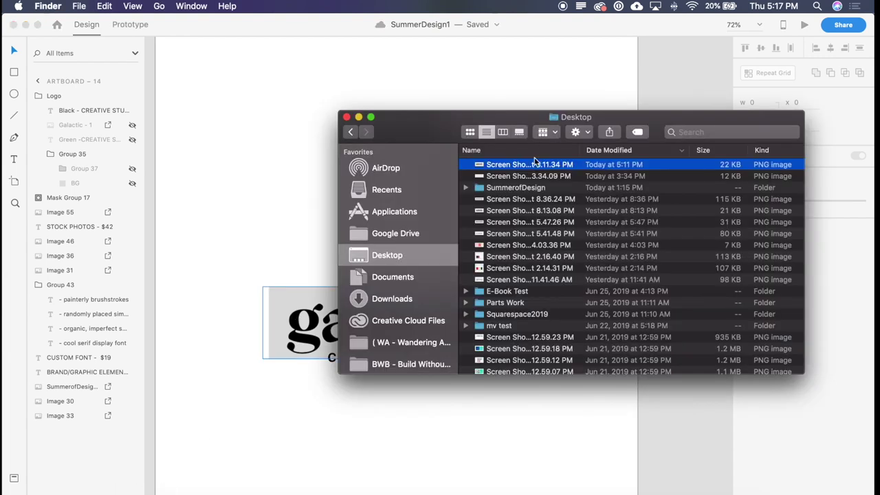
pyautogui.click(517, 170)
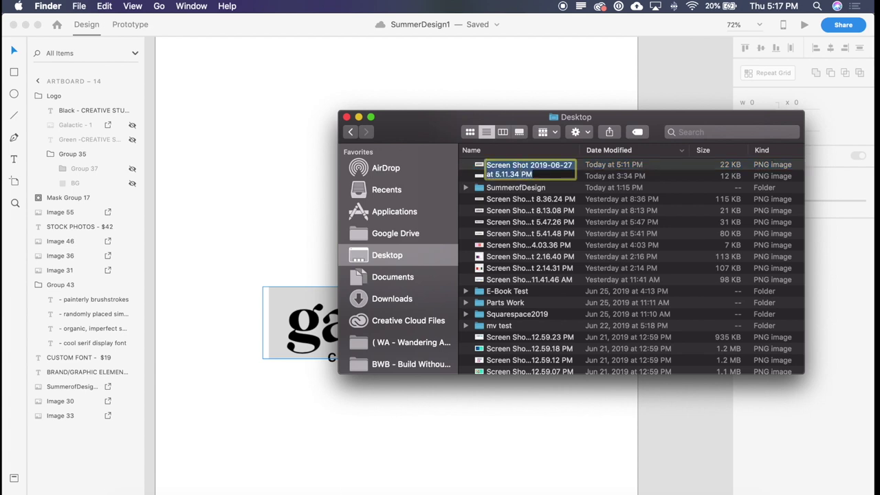
pyautogui.doubleClick(603, 165)
# Select the grey background around the galactic lettering with Color Range, delete it, and inspect the letter edges up close
pyautogui.click(265, 5)
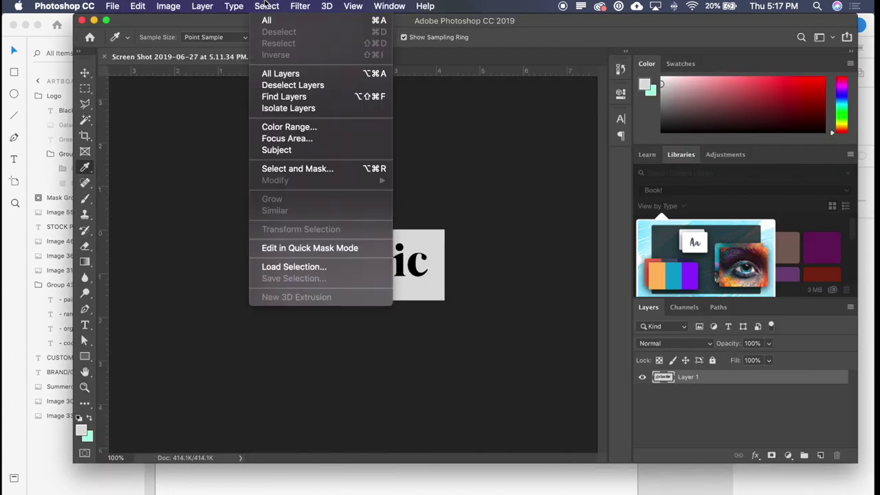
pyautogui.click(288, 127)
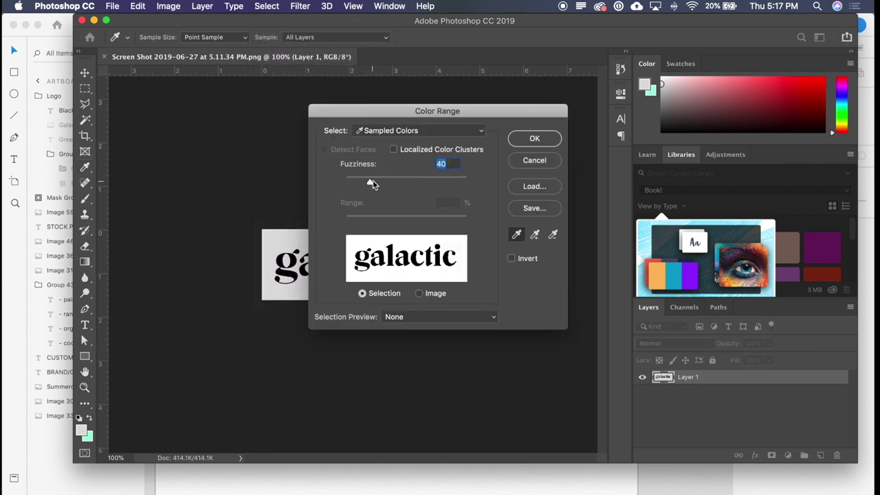
pyautogui.click(530, 138)
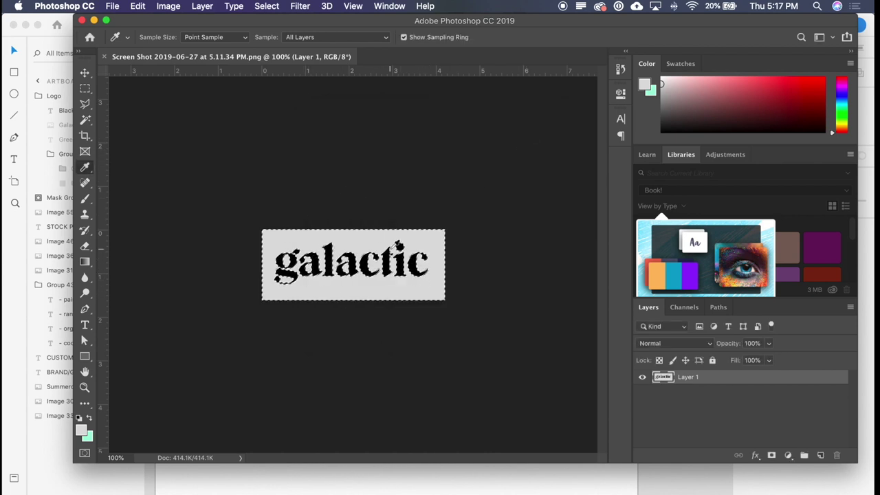
pyautogui.press('Delete')
pyautogui.press('super+d')
pyautogui.scroll(10, 350, 282)
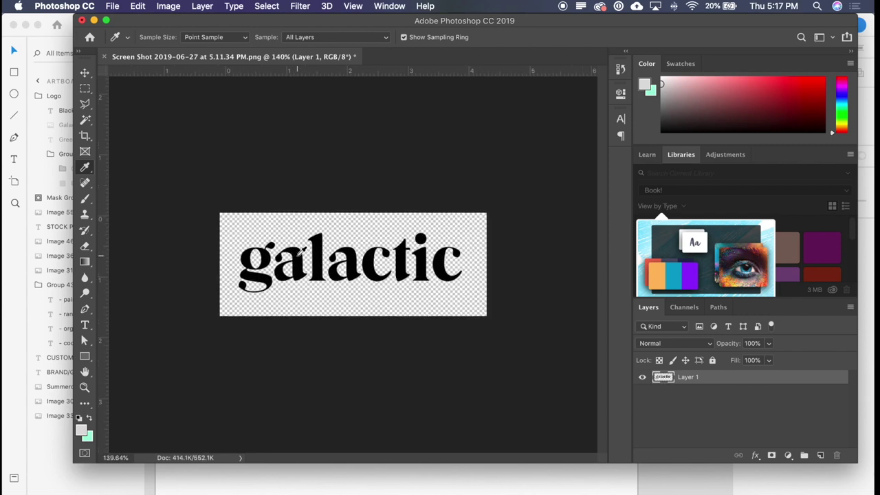
pyautogui.scroll(3, 294, 257)
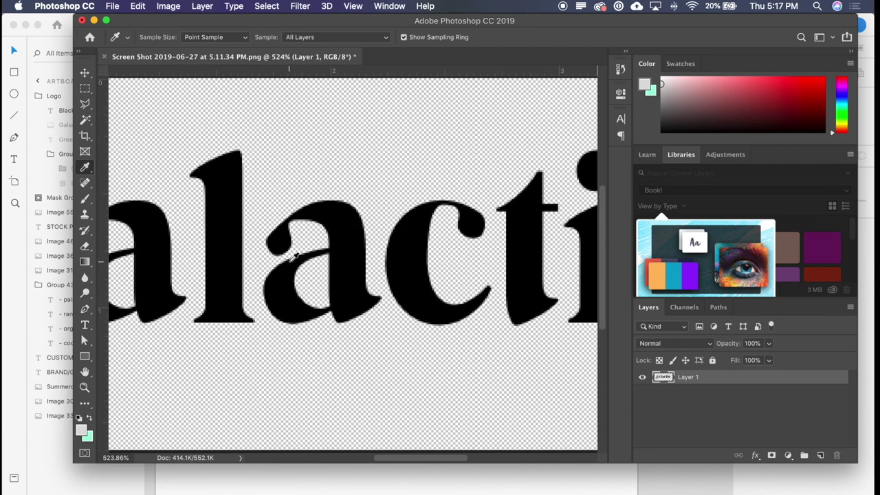
pyautogui.scroll(-8, 294, 257)
pyautogui.scroll(-2, 294, 257)
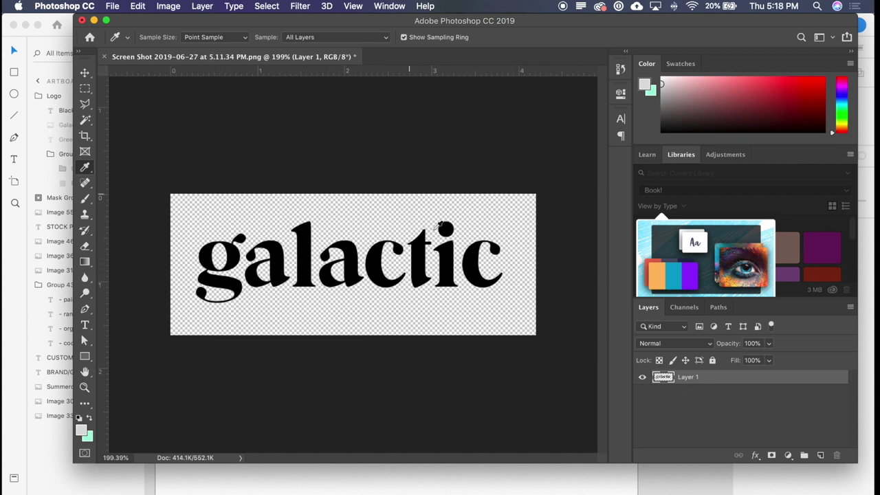
# Open the Color Overlay effect for Layer 1, which holds the galactic lettering
pyautogui.press('v')
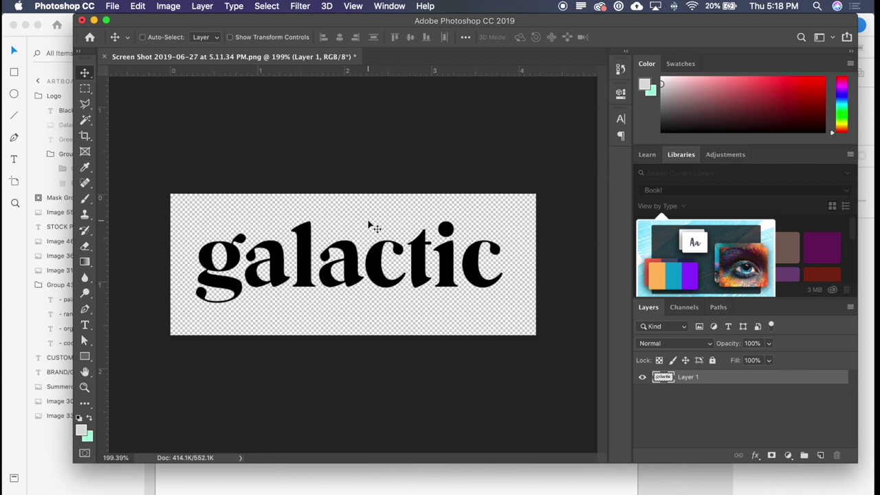
pyautogui.click(755, 455)
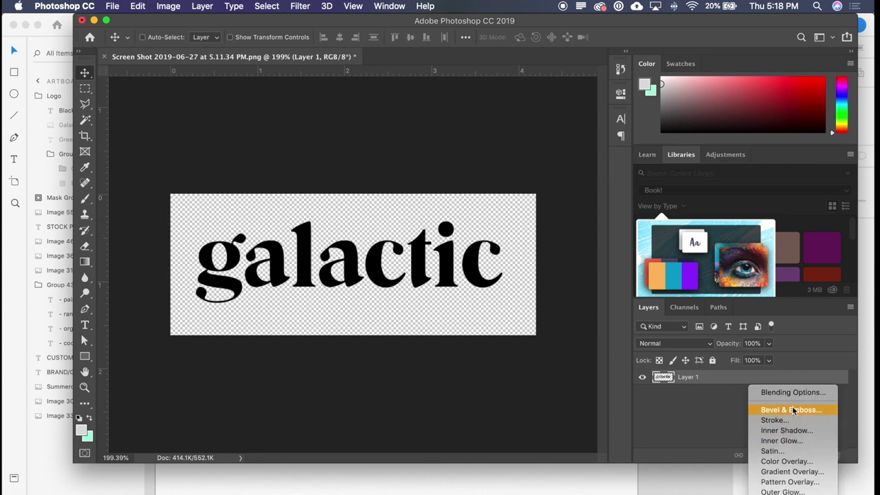
pyautogui.click(769, 462)
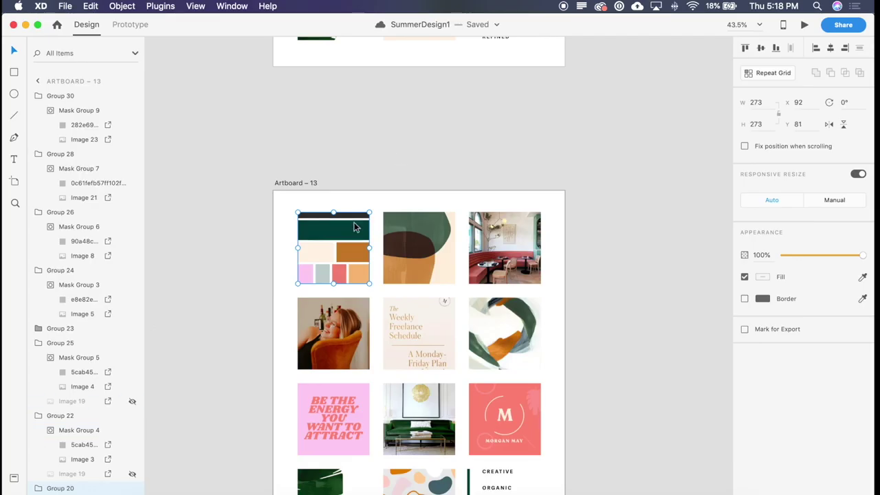
# In SummerDesign1 in Adobe XD, show the saved assets and delete all the colors from #C3843D to #184240
pyautogui.scroll(5, 354, 226)
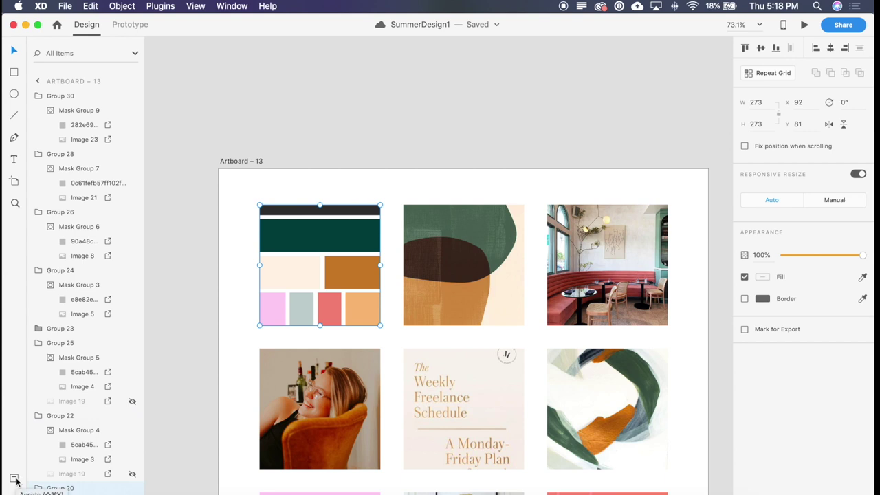
pyautogui.click(15, 479)
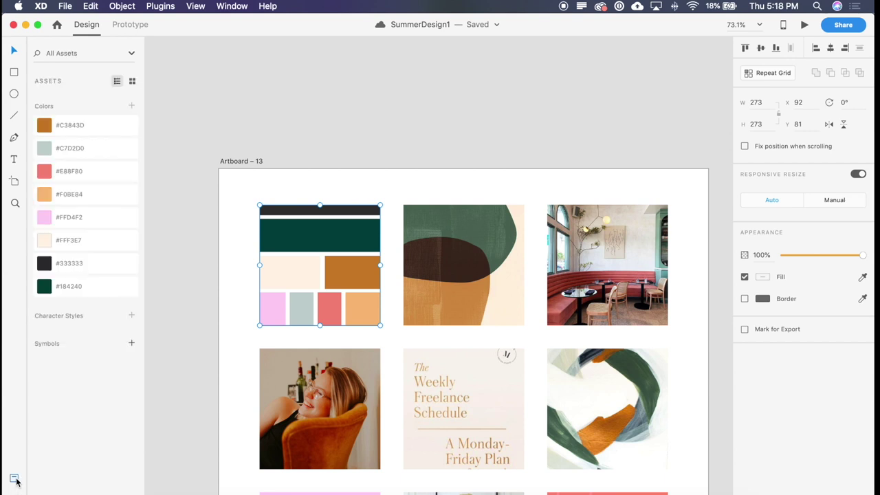
pyautogui.click(88, 130)
pyautogui.keyDown('shift'); pyautogui.click(80, 285); pyautogui.keyUp('shift')
pyautogui.rightClick(80, 285)
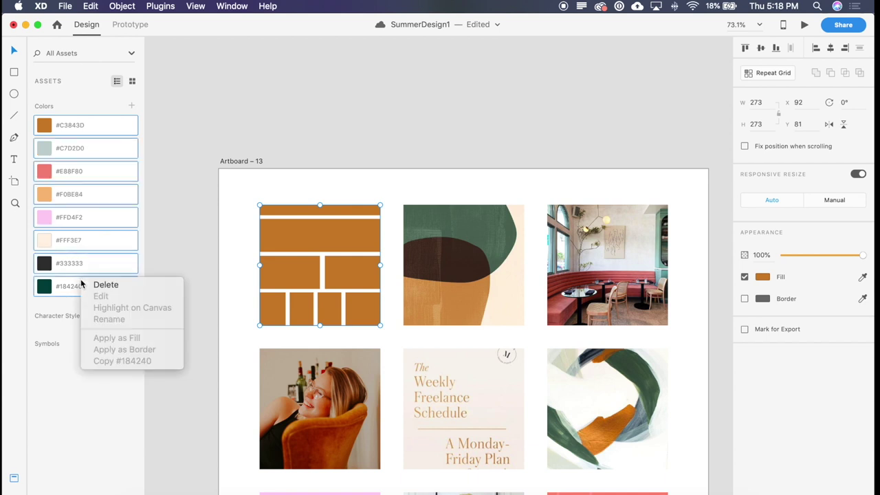
pyautogui.click(100, 286)
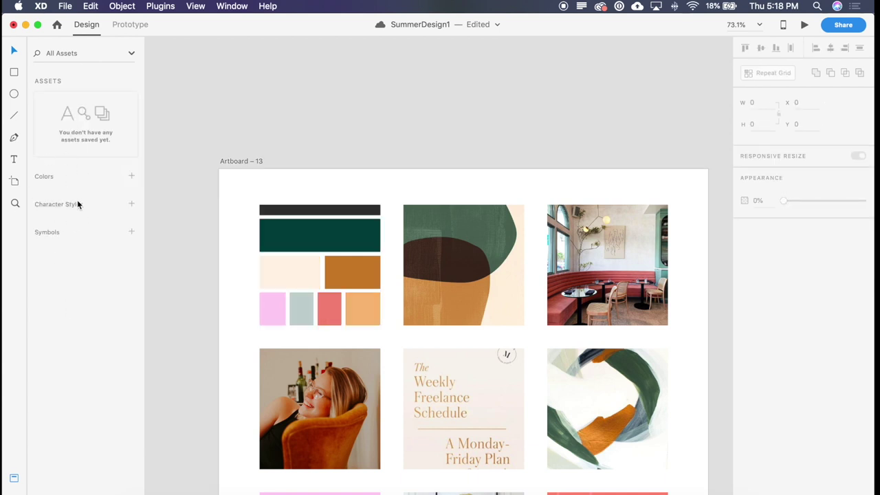
# Select the color palette block on Artboard – 13, save all its colors to the document assets, and deselect it
pyautogui.moveTo(245, 193); pyautogui.dragTo(390, 339)
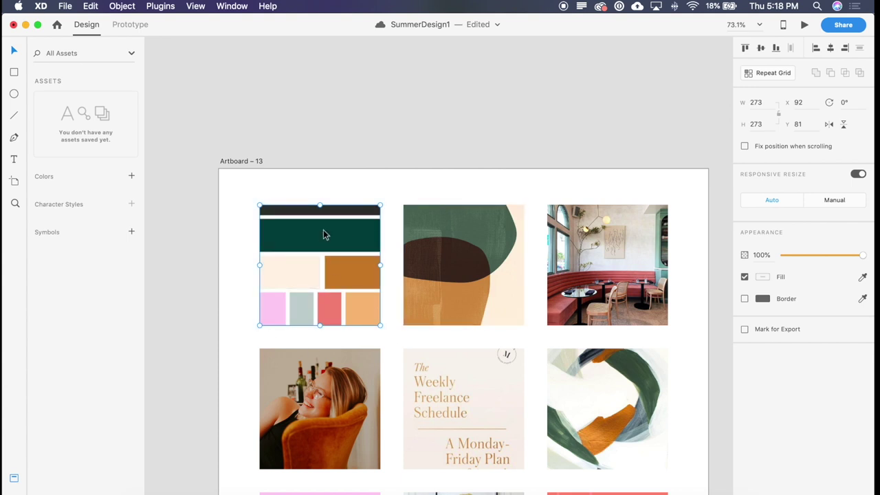
pyautogui.click(132, 178)
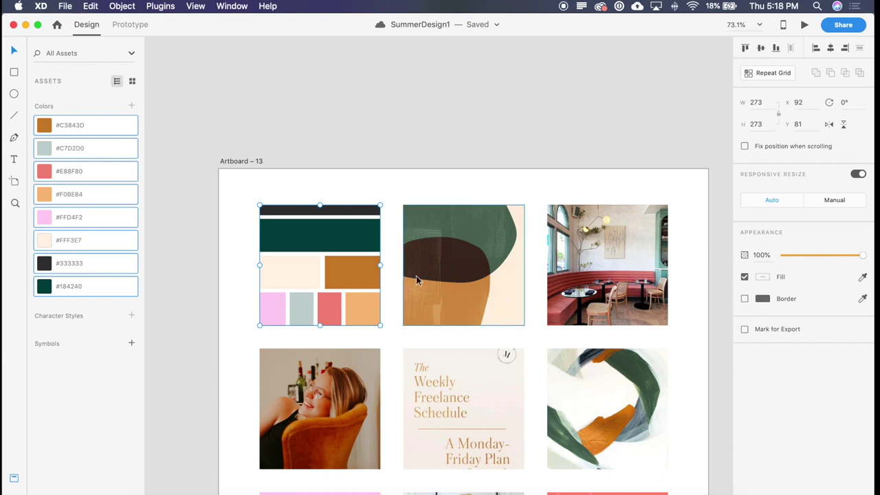
pyautogui.click(413, 168)
pyautogui.scroll(-5, 412, 167)
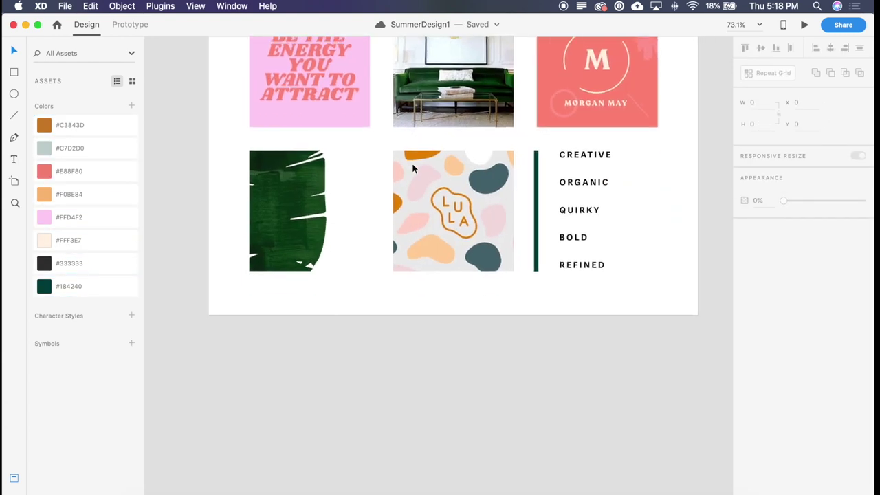
# Copy the hex value of the dark green #184240 from the saved document colors
pyautogui.scroll(-5, 412, 168)
pyautogui.scroll(5, 412, 165)
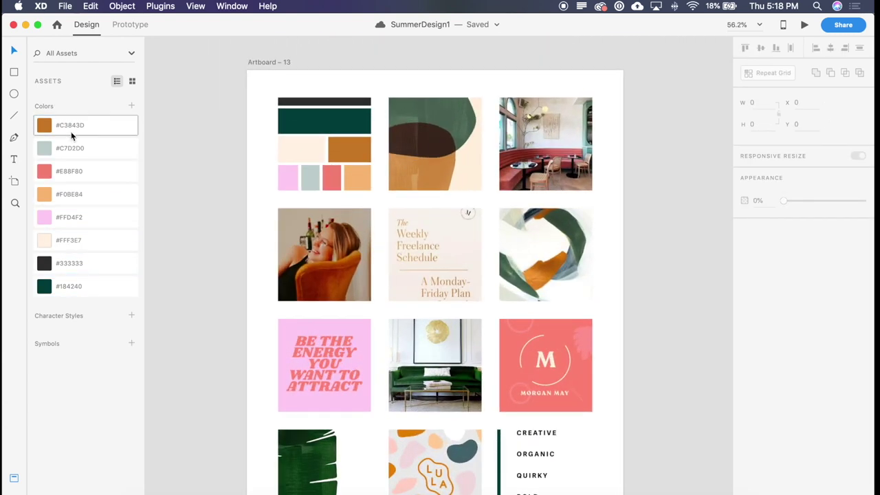
pyautogui.rightClick(70, 289)
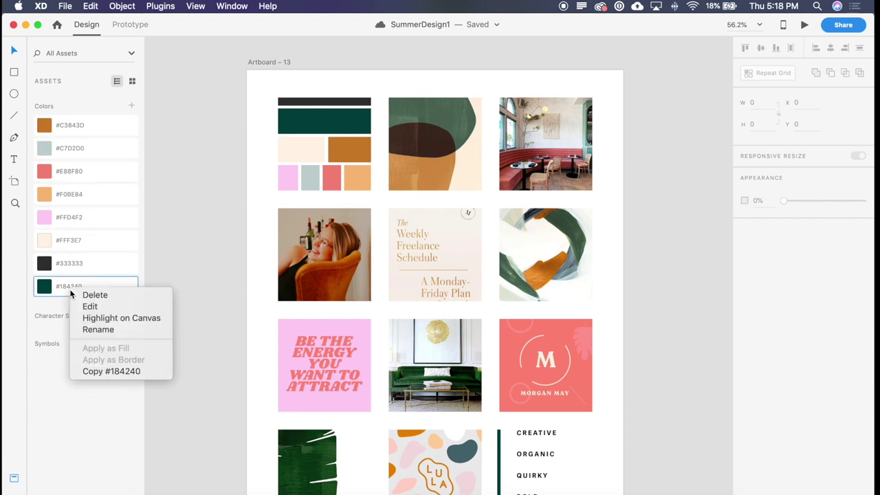
pyautogui.click(117, 372)
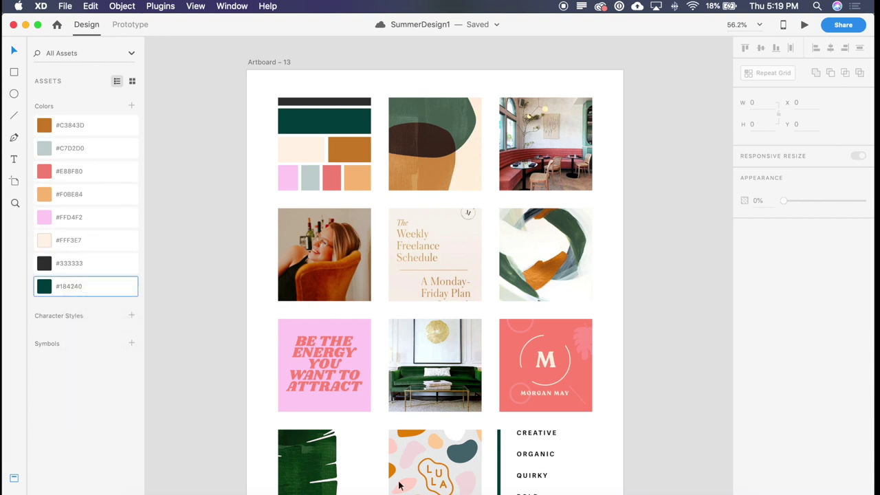
# In Photoshop, set the Color Overlay of the galactic lettering to the copied green #184240 and apply the layer style
pyautogui.click(351, 492)
pyautogui.click(292, 215)
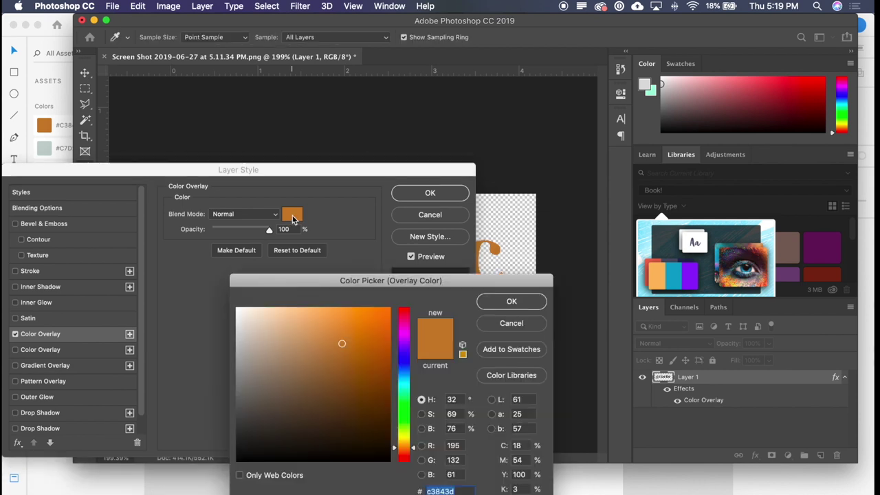
pyautogui.press('super+v')
pyautogui.press('Return')
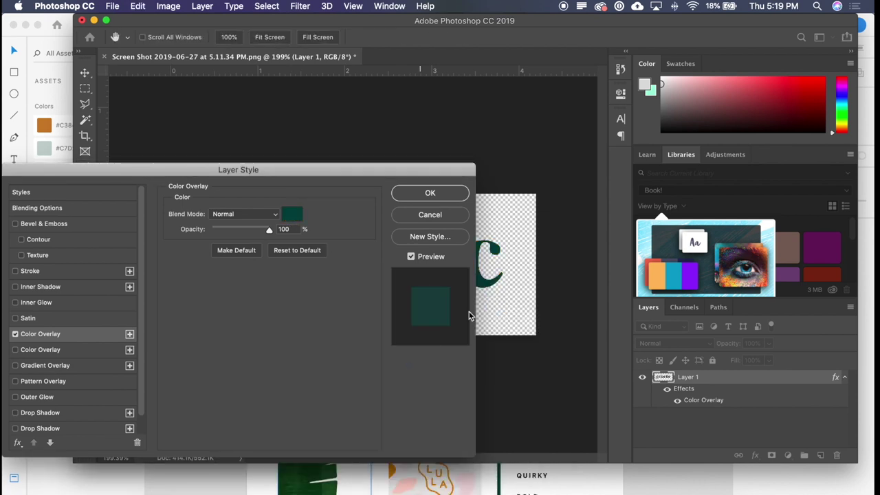
pyautogui.click(446, 195)
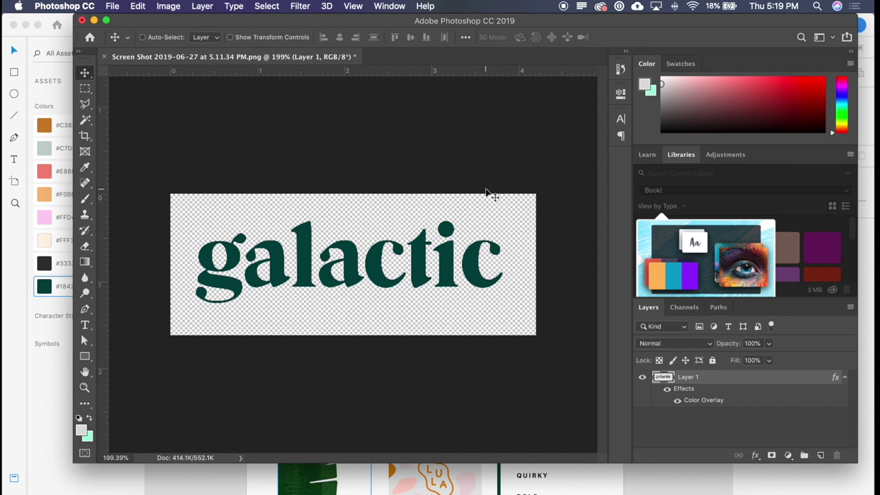
# Copy the whole green galactic wordmark and paste it in Adobe XD over the black version above CREATIVE STUDIO
pyautogui.press('super+a')
pyautogui.press('super+c')
pyautogui.click(411, 485)
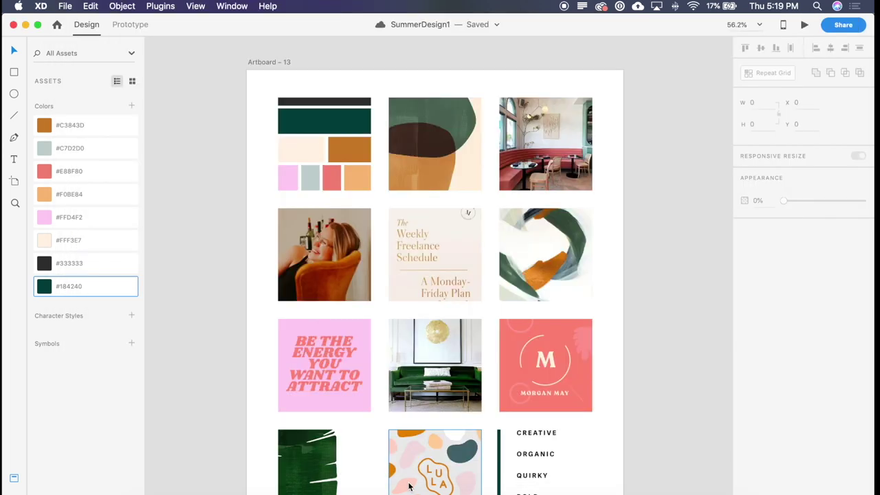
pyautogui.scroll(-10, 409, 486)
pyautogui.hscroll(2, 409, 487)
pyautogui.scroll(5, 409, 487)
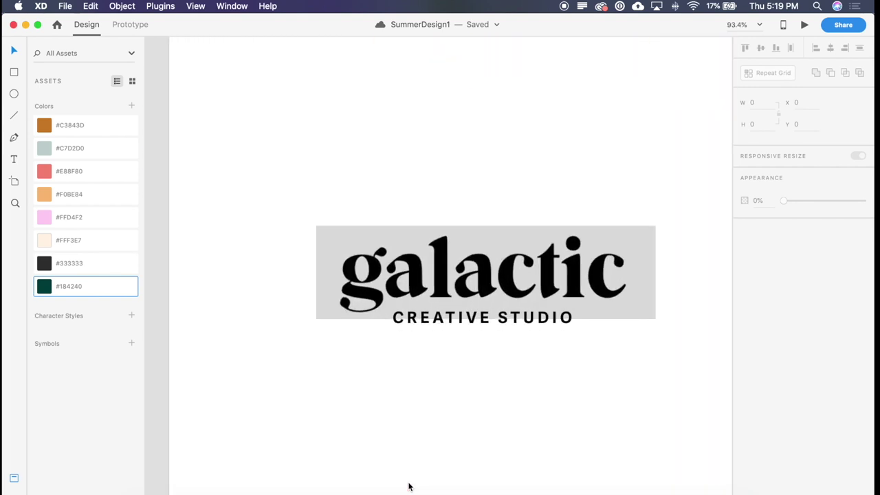
pyautogui.hscroll(2, 409, 487)
pyautogui.press('super+v')
pyautogui.moveTo(520, 259); pyautogui.dragTo(534, 273)
# Remove the old black galactic image with the grey background from behind the green wordmark
pyautogui.click(603, 261)
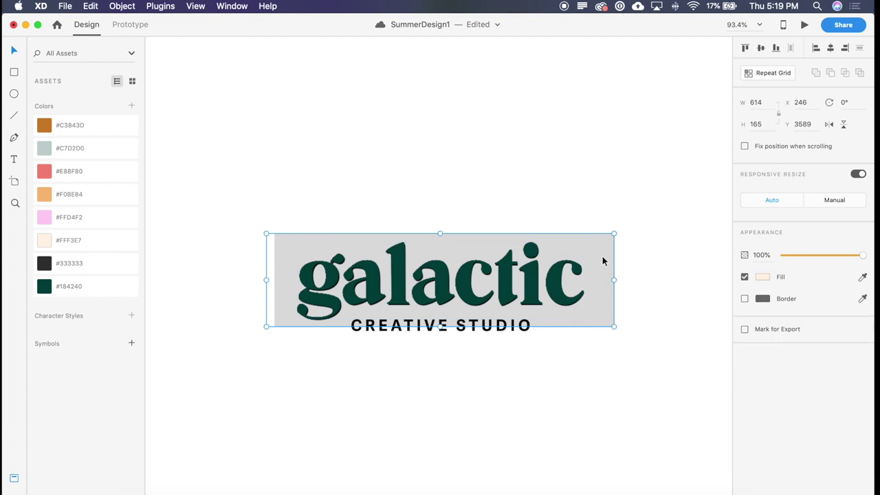
pyautogui.press('Delete')
pyautogui.scroll(-2, 581, 245)
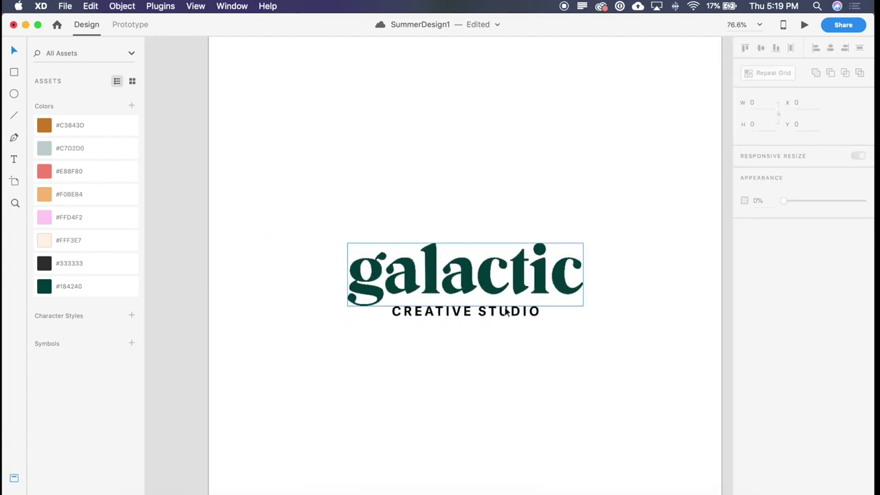
# In the Logo group, replace the black CREATIVE STUDIO text with the green version and show the BG rectangle
pyautogui.click(485, 316)
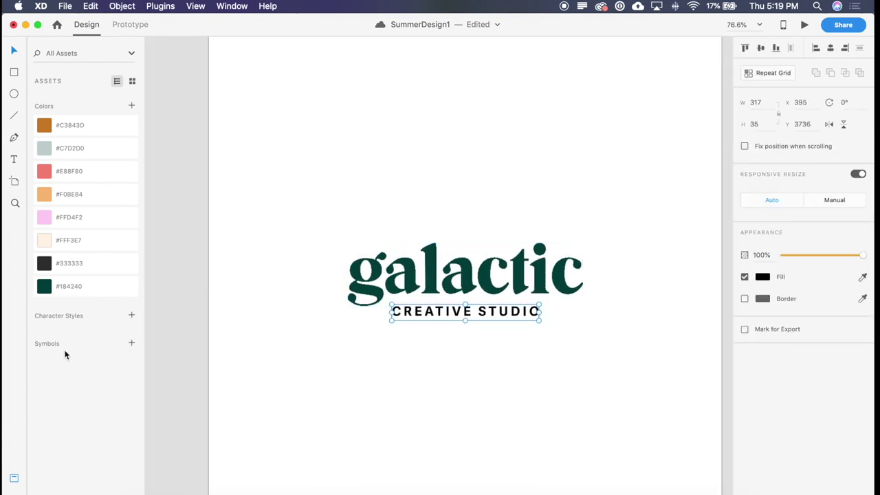
pyautogui.press('super+y')
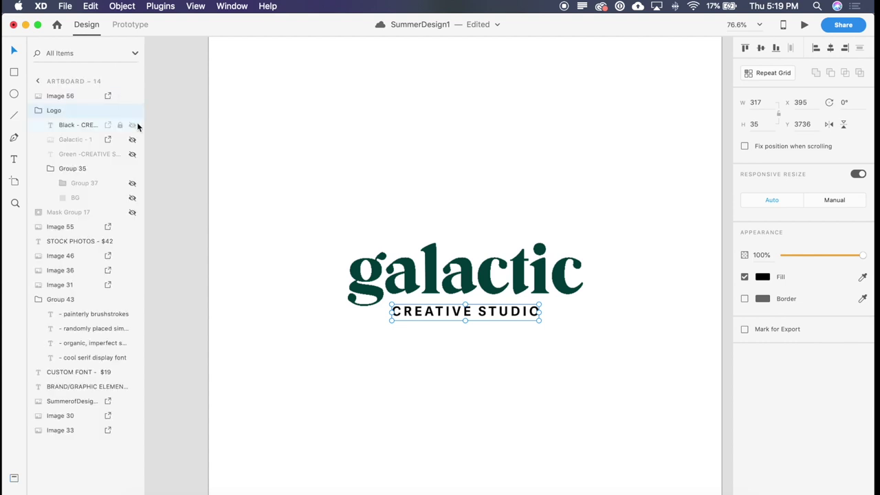
pyautogui.click(132, 127)
pyautogui.click(132, 154)
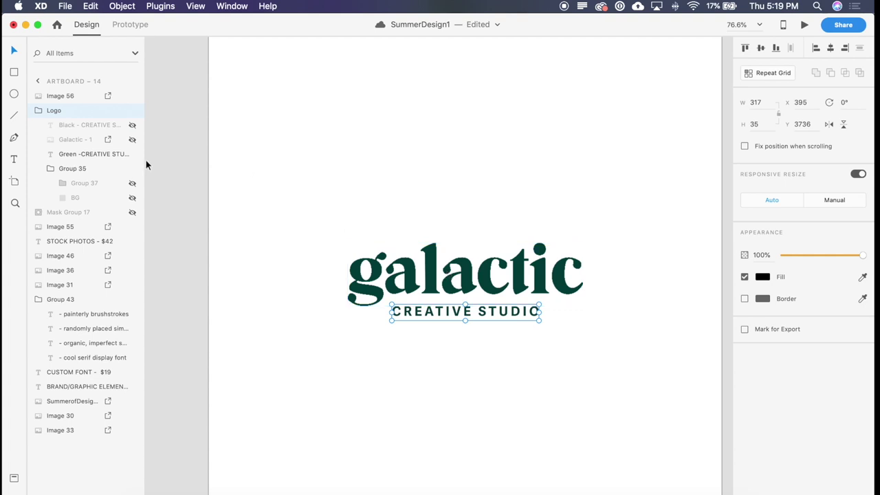
pyautogui.click(133, 197)
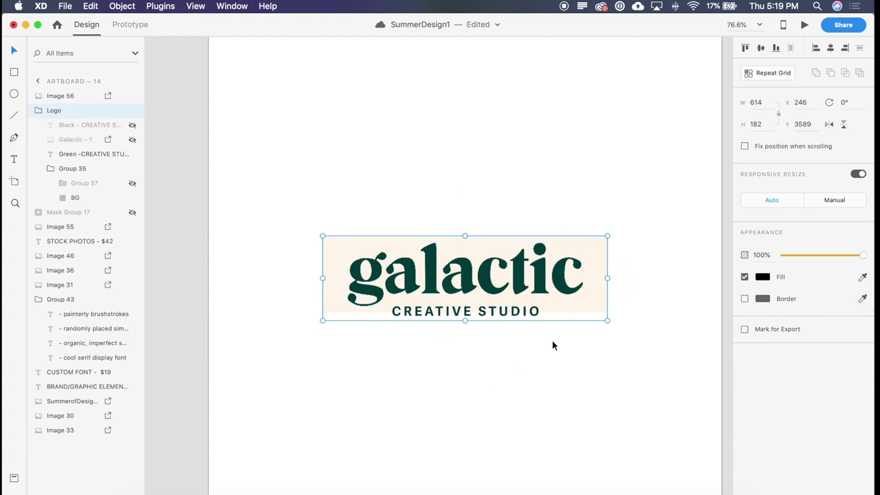
pyautogui.click(576, 355)
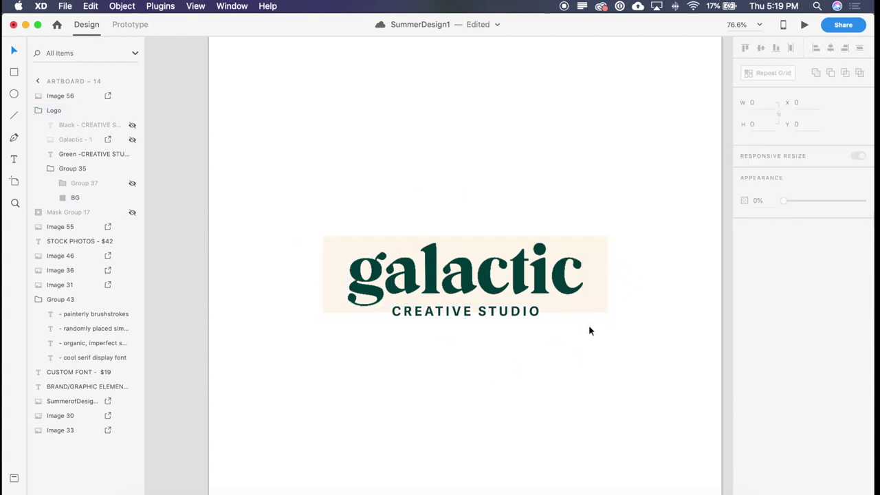
# Review the logo alongside the font, graphic style, stock photo and template references on the artboard
pyautogui.scroll(-3, 588, 325)
pyautogui.scroll(5, 588, 325)
pyautogui.scroll(-6, 588, 324)
pyautogui.scroll(2, 551, 258)
pyautogui.scroll(-2, 552, 258)
pyautogui.scroll(8, 552, 258)
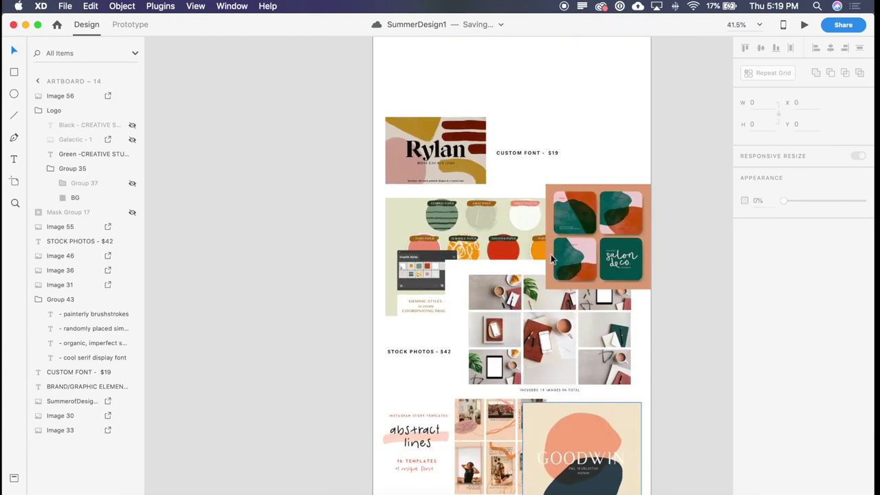
pyautogui.scroll(-8, 551, 262)
pyautogui.scroll(3, 428, 240)
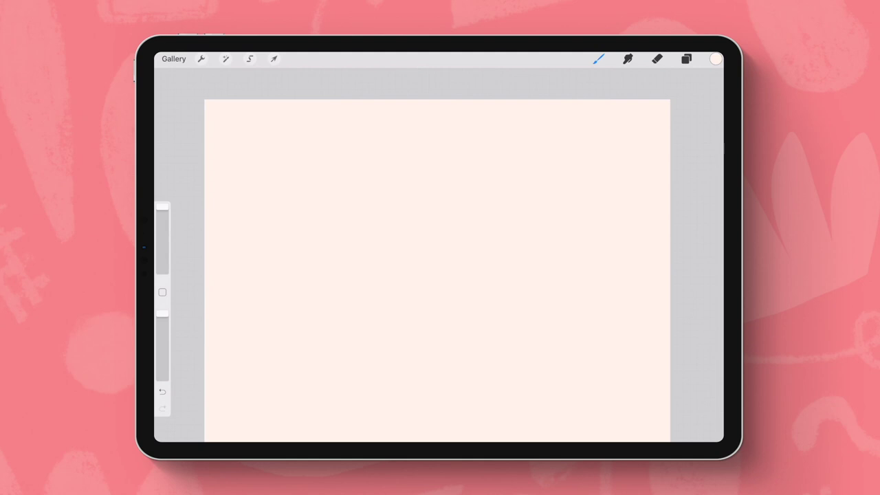
# In Procreate, show the Inserted Image layer with the M monogram logo and return to the canvas
pyautogui.click(686, 58)
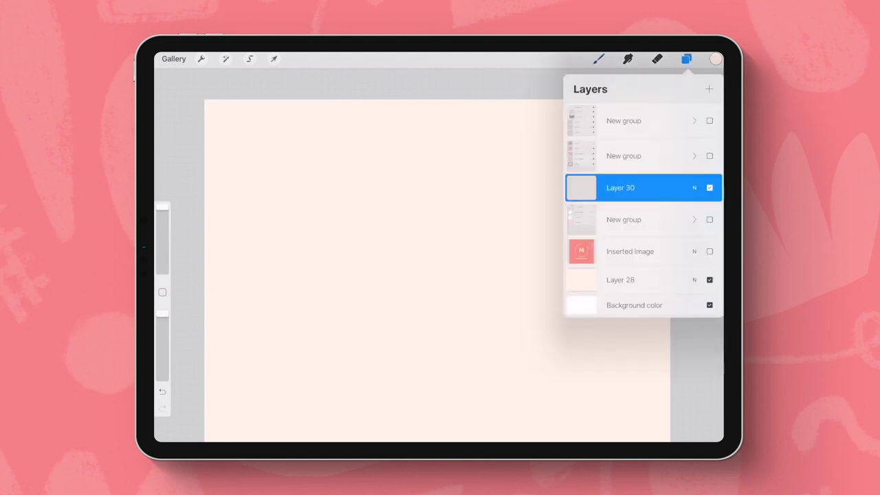
pyautogui.click(710, 251)
pyautogui.click(598, 59)
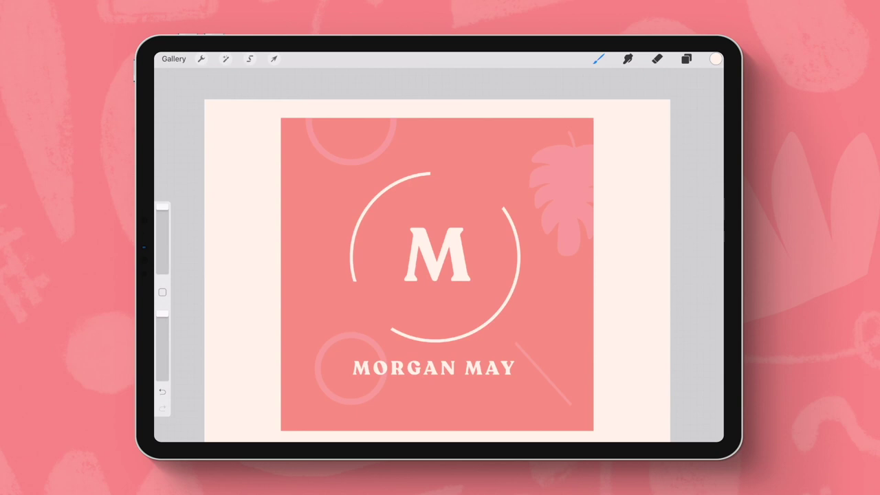
# Switch the Brush Library to the Crayons set and browse its wax and grain brushes
pyautogui.click(598, 59)
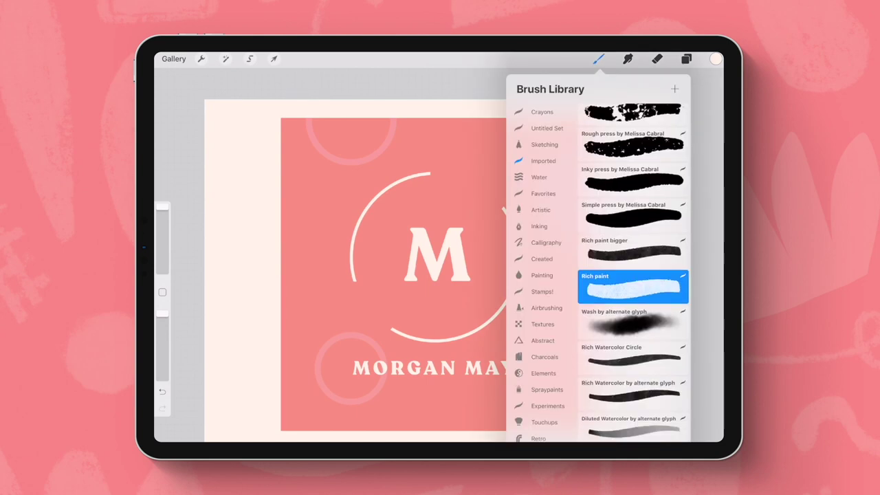
pyautogui.click(541, 111)
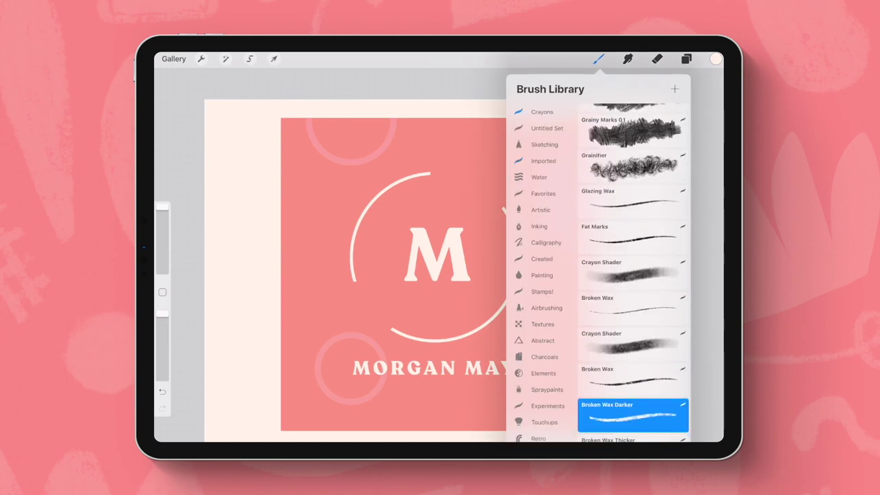
pyautogui.scroll(5, 633, 273)
pyautogui.scroll(-5, 633, 273)
# Set the paint color to dark green, try a stroke across the M monogram and undo it
pyautogui.click(715, 59)
pyautogui.moveTo(426, 261)
pyautogui.mouseDown()
pyautogui.moveTo(470, 200)
pyautogui.moveTo(421, 297)
pyautogui.moveTo(550, 289)
pyautogui.mouseUp()
pyautogui.hotkey('ctrl', 'z')
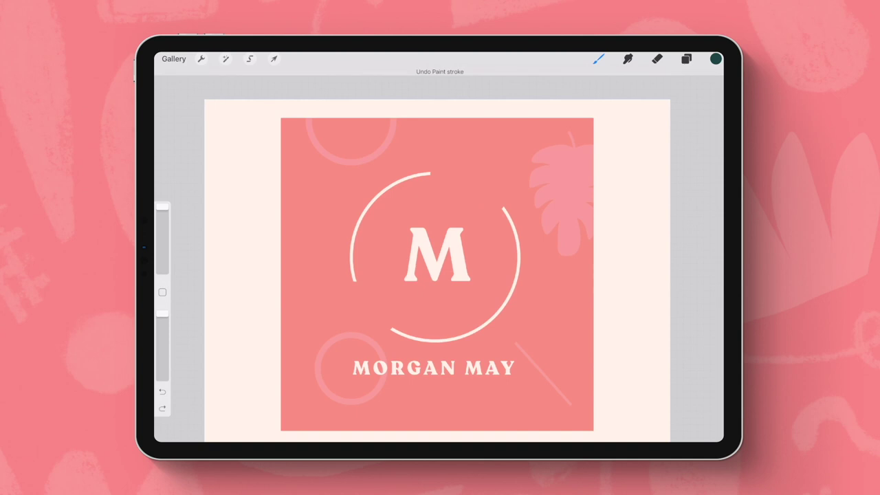
# Trace the faint ring beside the logo name with a dark green crayon stroke and make it a perfect circle
pyautogui.moveTo(347, 335)
pyautogui.mouseDown()
pyautogui.moveTo(374, 338)
pyautogui.moveTo(349, 334)
pyautogui.mouseUp()
pyautogui.click(440, 75)
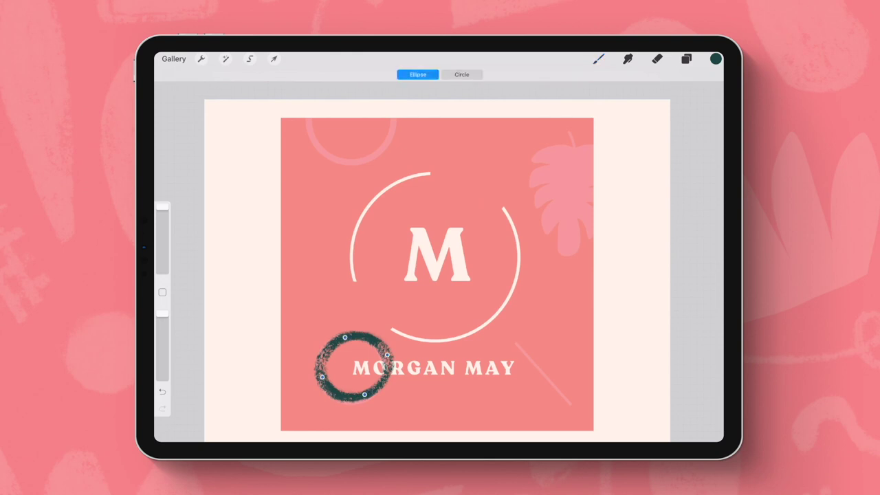
pyautogui.click(461, 74)
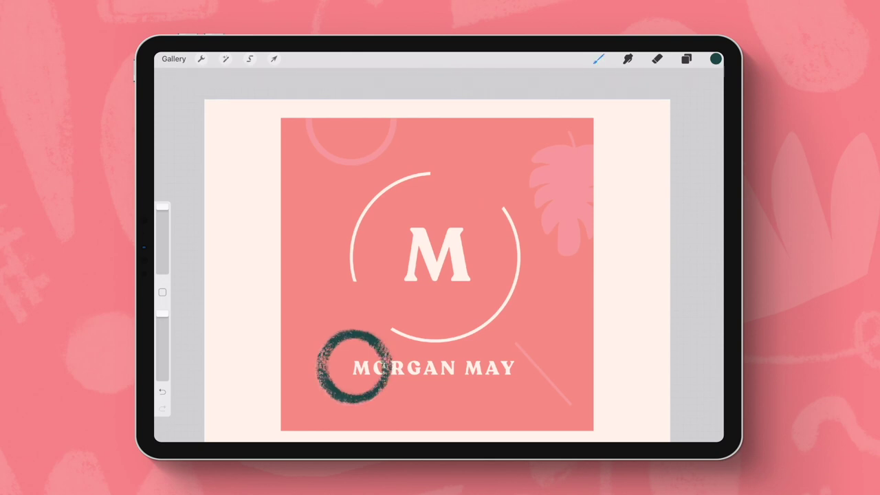
# Hide the Inserted Image layer to check the crayon ring on the cream background and show the image again
pyautogui.scroll(-2, 440, 275)
pyautogui.scroll(-1, 440, 275)
pyautogui.click(686, 58)
pyautogui.click(710, 251)
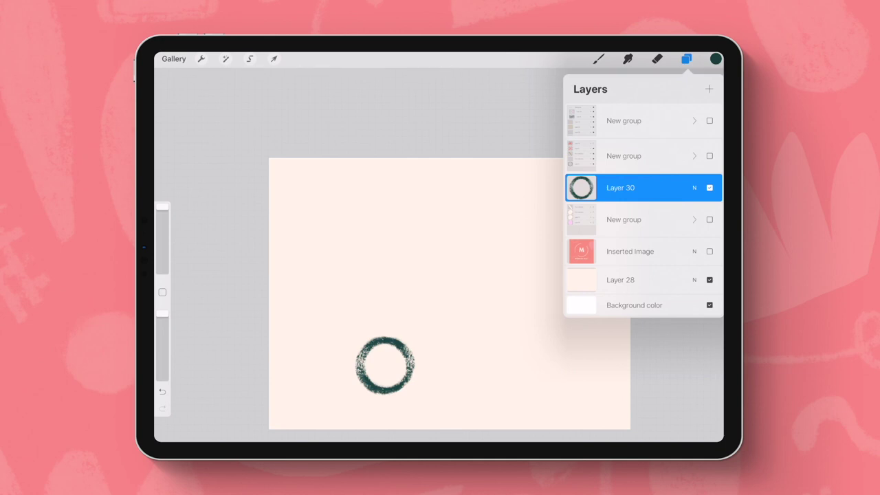
pyautogui.click(709, 219)
pyautogui.click(709, 219)
pyautogui.click(709, 251)
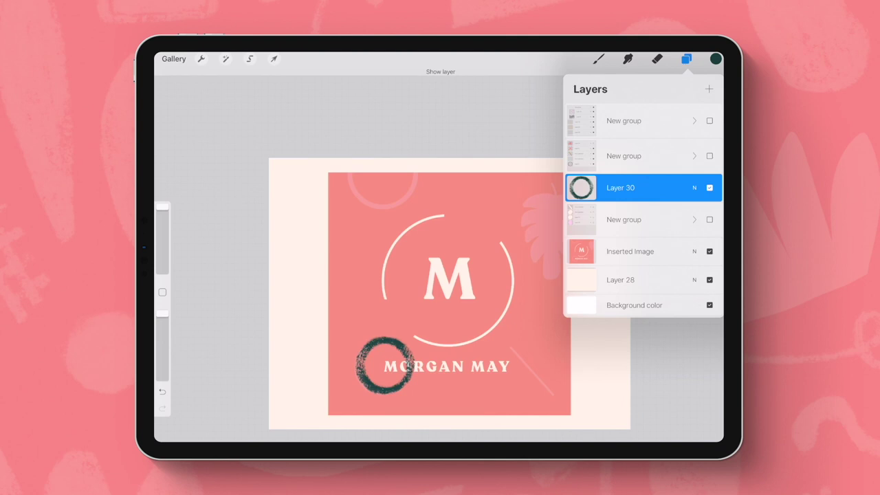
# Set the paint color to light orange and trace the diagonal line beside the logo name as a straight crayon stroke
pyautogui.click(715, 59)
pyautogui.click(622, 322)
pyautogui.click(715, 59)
pyautogui.moveTo(509, 347); pyautogui.dragTo(551, 395)
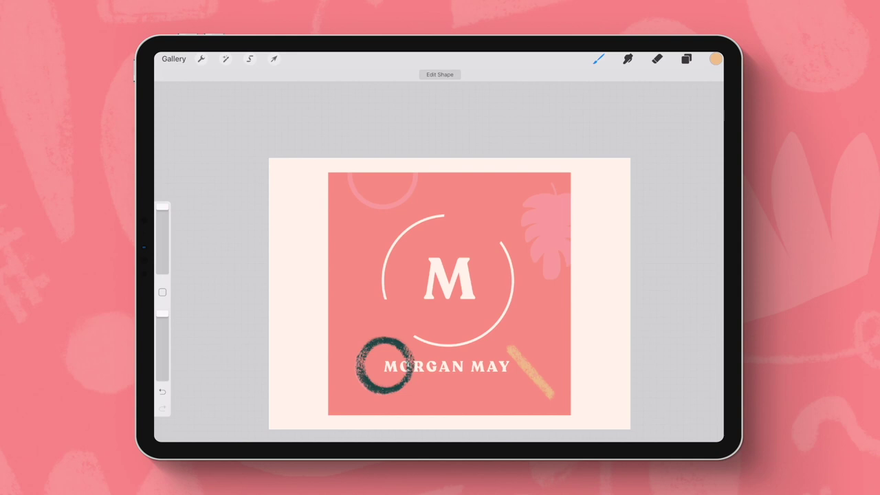
# Hide the Inserted Image and Layer 30, and show the layer group directly above Layer 30
pyautogui.click(686, 59)
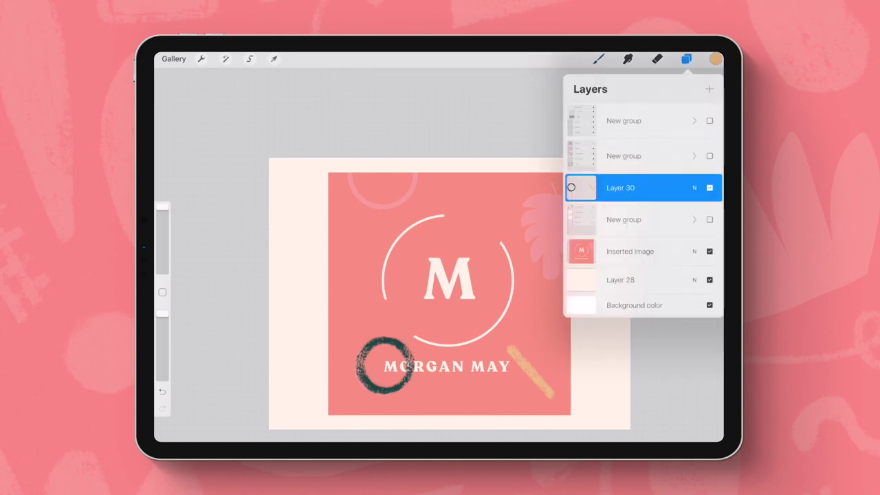
pyautogui.click(709, 250)
pyautogui.click(710, 186)
pyautogui.click(709, 155)
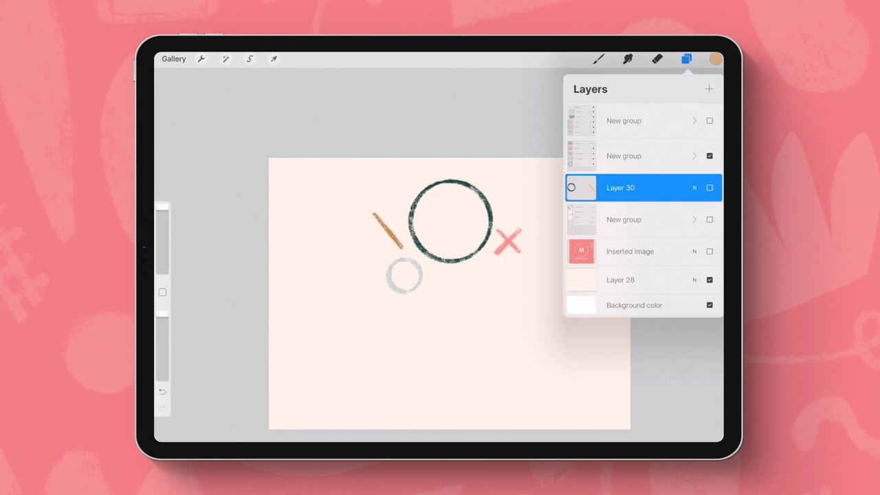
# Show the layer group below Layer 30 together with its From selection, Layer 11 and Layer 10 fill shapes
pyautogui.click(709, 219)
pyautogui.click(694, 219)
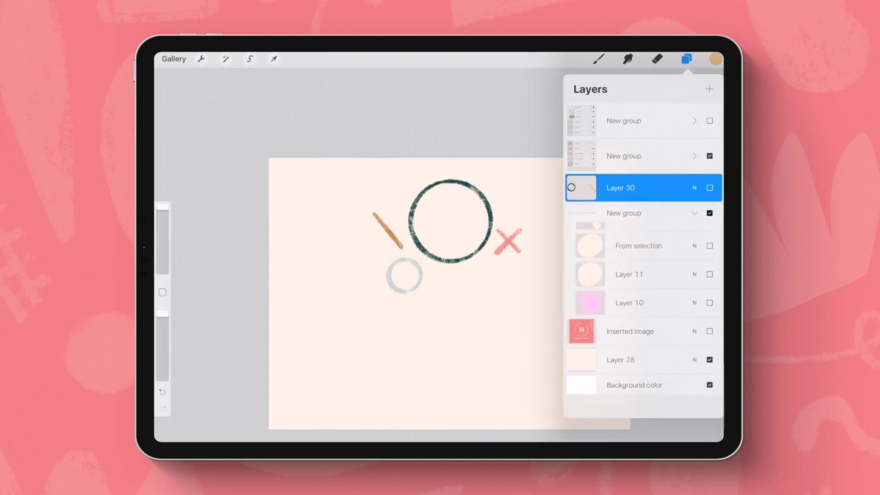
pyautogui.click(694, 214)
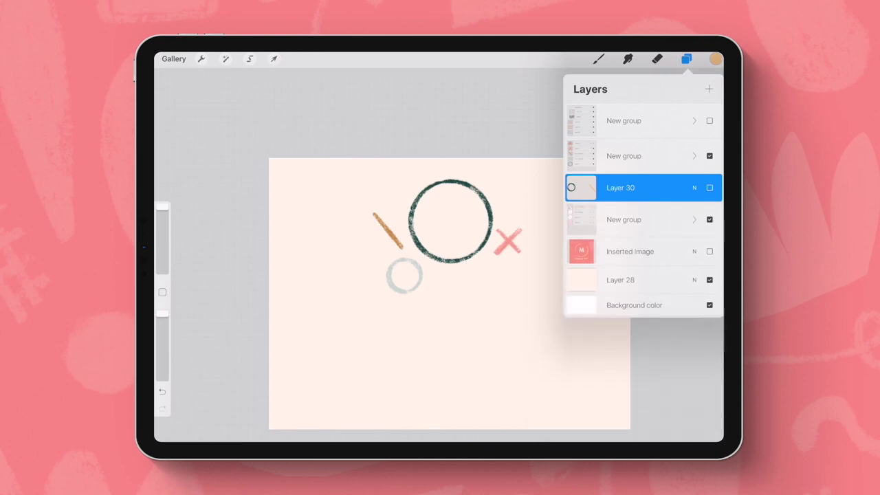
pyautogui.click(694, 219)
pyautogui.click(709, 264)
pyautogui.click(709, 292)
pyautogui.click(710, 321)
# Hide the cream Layer 28, and switch the Inserted Image layer on and back off
pyautogui.click(709, 350)
pyautogui.click(710, 377)
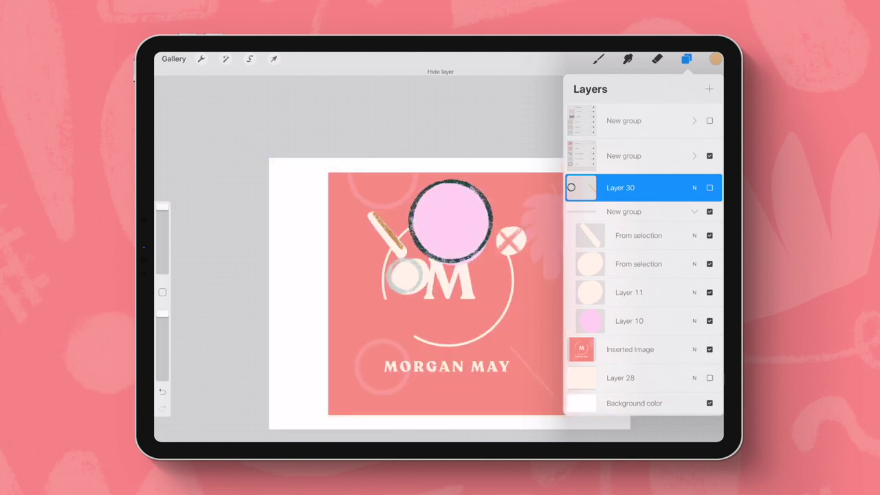
pyautogui.click(710, 349)
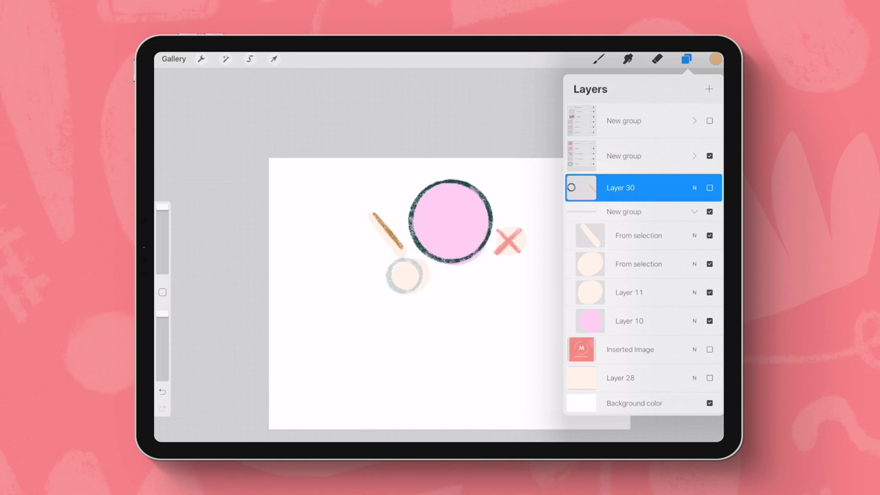
# Collapse the fill shapes group, expand the crayon outlines group and duplicate Layer 3 with the dark green ring
pyautogui.click(694, 211)
pyautogui.click(693, 156)
pyautogui.click(639, 286)
pyautogui.moveTo(688, 286); pyautogui.dragTo(584, 285)
pyautogui.click(668, 285)
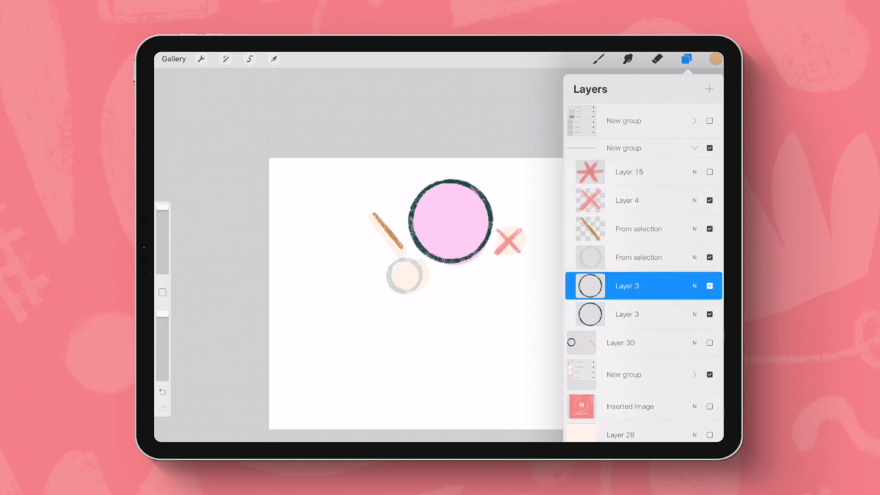
# Hide the coral X on Layer 4, and show and duplicate the From selection layer with the orange crayon line
pyautogui.click(710, 200)
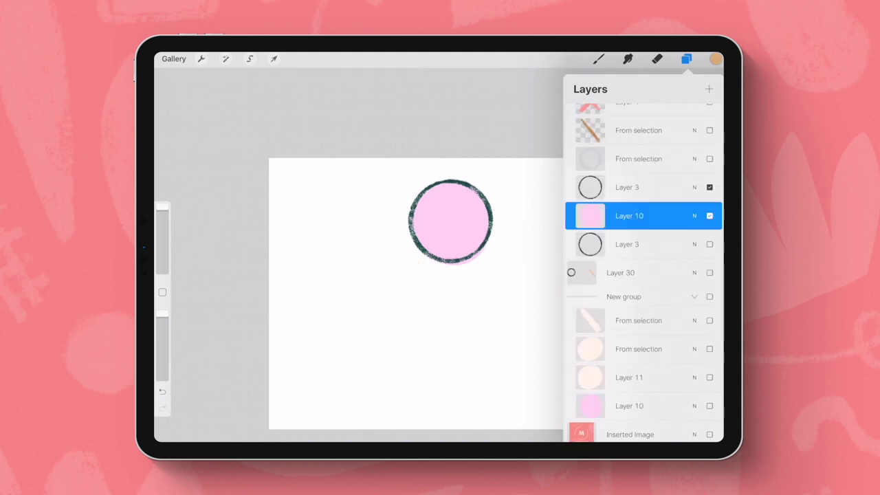
pyautogui.click(709, 130)
pyautogui.click(640, 130)
pyautogui.moveTo(688, 130); pyautogui.dragTo(585, 130)
pyautogui.click(669, 130)
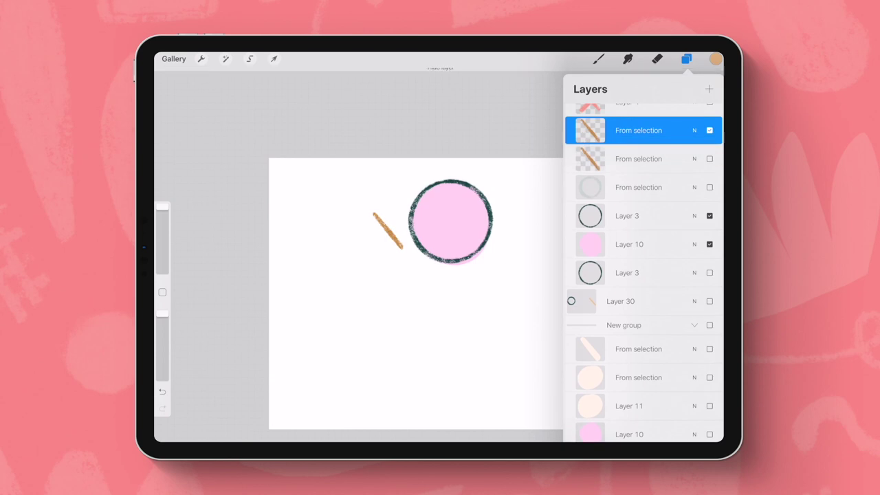
# Move the duplicated orange line onto the pink circle, enlarge it and rotate it to run horizontally just past both edges
pyautogui.click(274, 58)
pyautogui.moveTo(385, 231); pyautogui.dragTo(467, 218)
pyautogui.moveTo(467, 185); pyautogui.dragTo(393, 222)
pyautogui.moveTo(436, 165)
pyautogui.mouseDown()
pyautogui.moveTo(443, 183)
pyautogui.moveTo(440, 167)
pyautogui.mouseUp()
pyautogui.moveTo(406, 231); pyautogui.dragTo(397, 222)
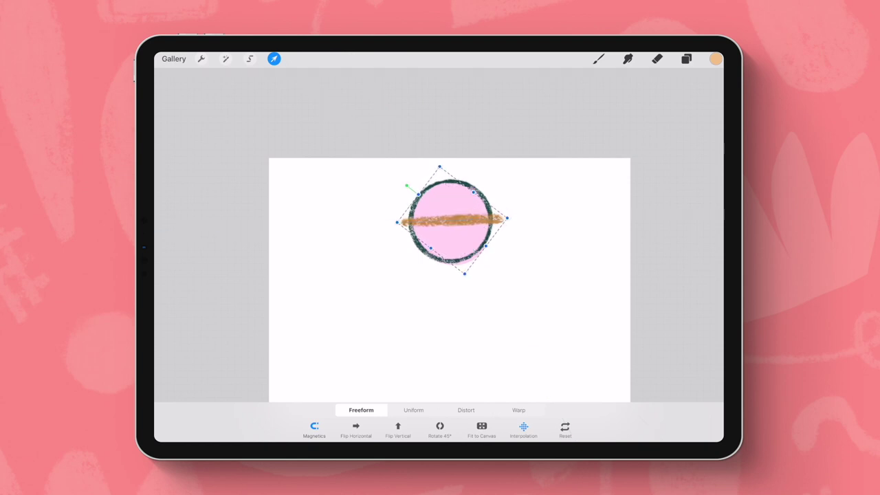
pyautogui.click(598, 59)
# Switch Layer 4 on and back off, then show and select Layer 15 with the coral asterisk
pyautogui.click(686, 58)
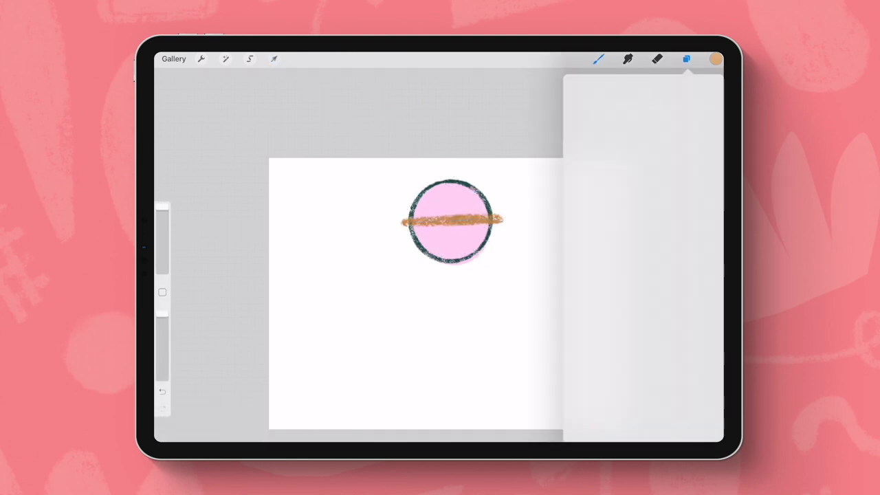
pyautogui.click(709, 200)
pyautogui.click(709, 200)
pyautogui.click(710, 171)
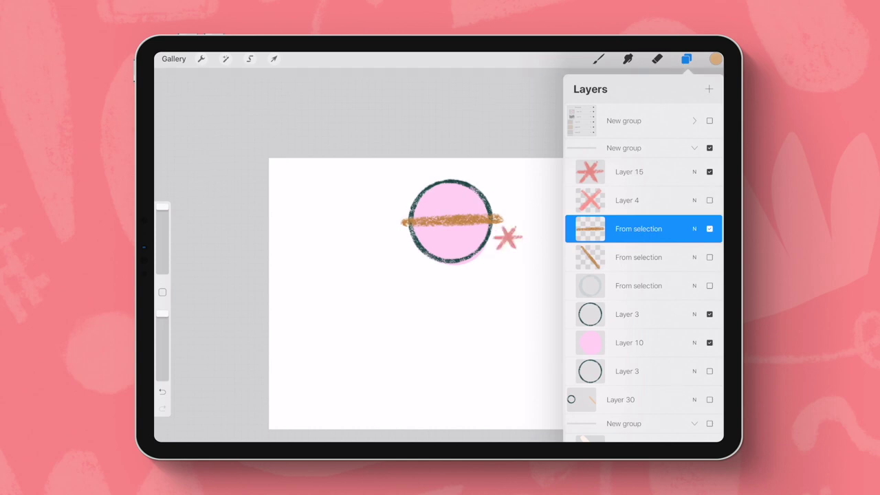
pyautogui.click(632, 172)
# With coral and a smaller crayon brush, draw a small asterisk star at the pink planet's upper left on Layer 15
pyautogui.click(715, 59)
pyautogui.click(591, 319)
pyautogui.click(598, 58)
pyautogui.moveTo(389, 193); pyautogui.dragTo(409, 208)
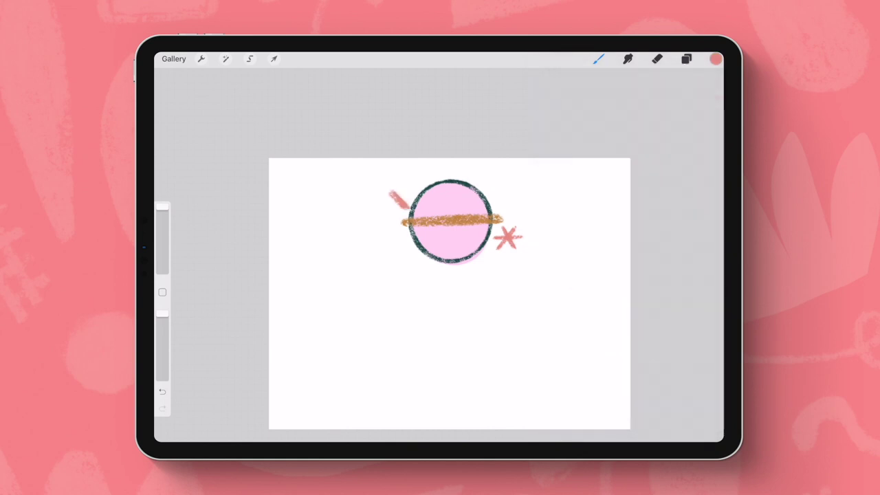
pyautogui.hotkey('ctrl', 'z')
pyautogui.moveTo(162, 206); pyautogui.dragTo(162, 218)
pyautogui.moveTo(392, 191); pyautogui.dragTo(408, 203)
pyautogui.moveTo(403, 189); pyautogui.dragTo(397, 205)
pyautogui.moveTo(387, 200); pyautogui.dragTo(412, 195)
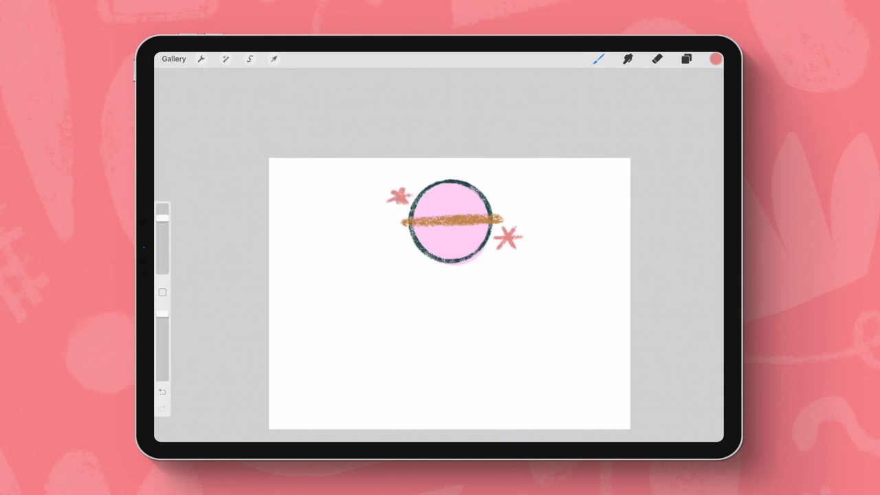
# Draw another small coral asterisk star just below the existing one at the planet's lower right
pyautogui.moveTo(490, 255)
pyautogui.mouseDown()
pyautogui.moveTo(508, 269)
pyautogui.moveTo(502, 264)
pyautogui.mouseUp()
pyautogui.moveTo(501, 263); pyautogui.dragTo(494, 271)
pyautogui.moveTo(487, 264); pyautogui.dragTo(514, 263)
pyautogui.scroll(-3, 447, 295)
pyautogui.scroll(3, 426, 275)
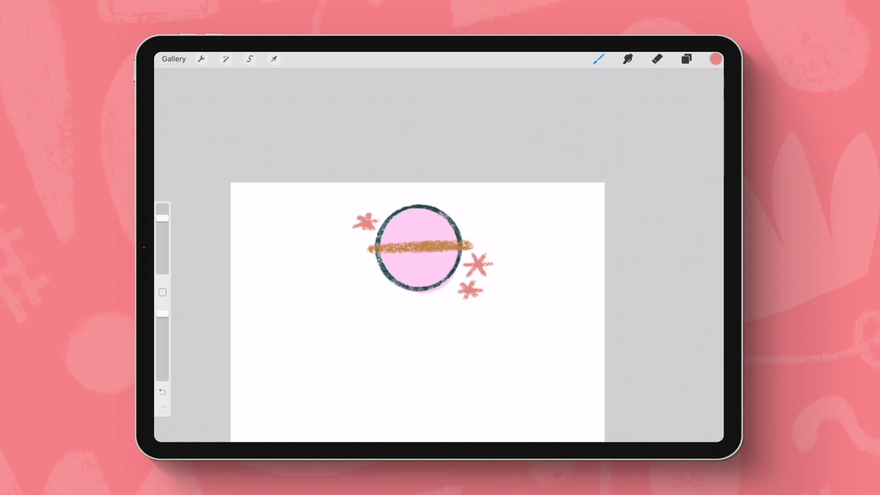
# Move the horizontal orange line off the planet to its left, tilt it diagonally upward, and collapse the crayon outlines group
pyautogui.click(686, 59)
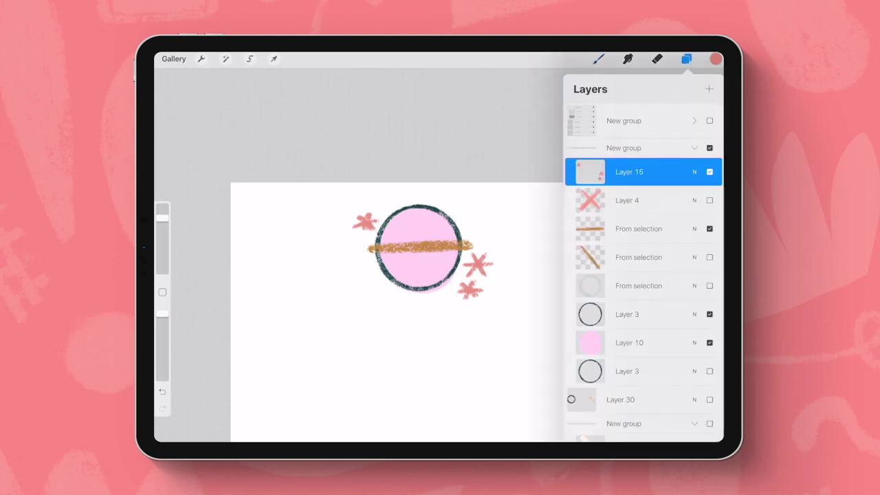
pyautogui.click(638, 228)
pyautogui.click(273, 58)
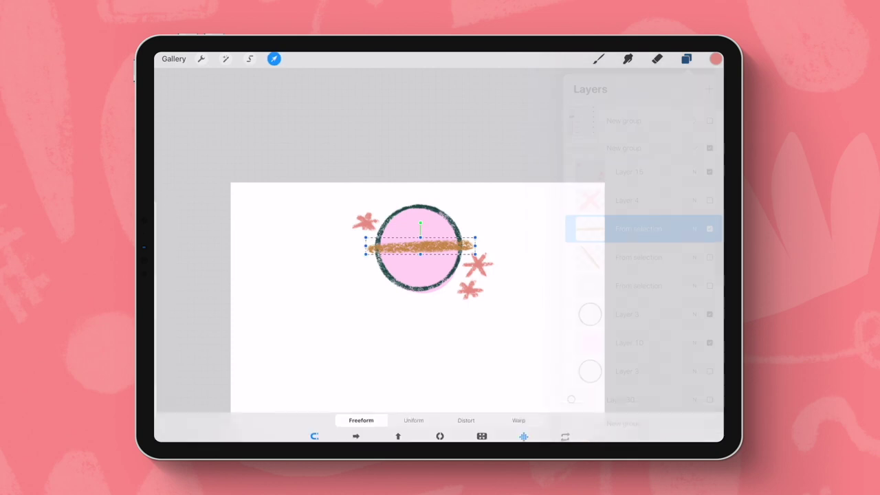
pyautogui.moveTo(420, 246)
pyautogui.mouseDown()
pyautogui.moveTo(359, 302)
pyautogui.moveTo(317, 246)
pyautogui.mouseUp()
pyautogui.click(686, 59)
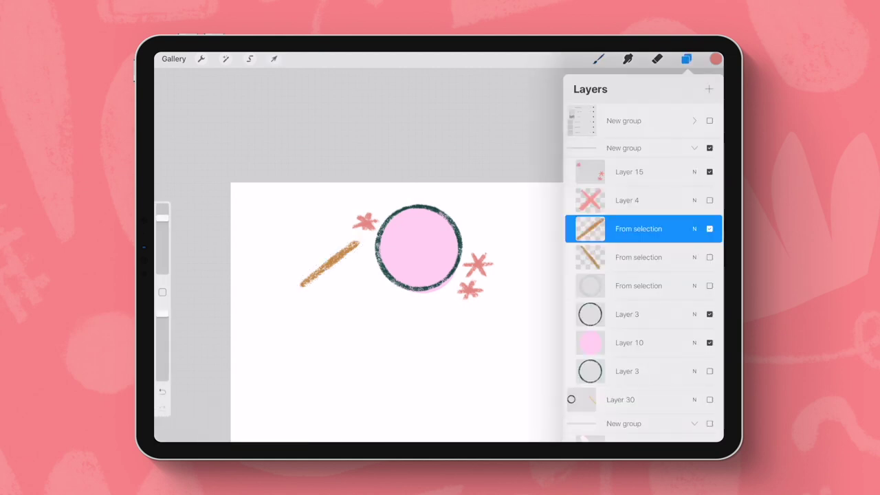
pyautogui.click(694, 148)
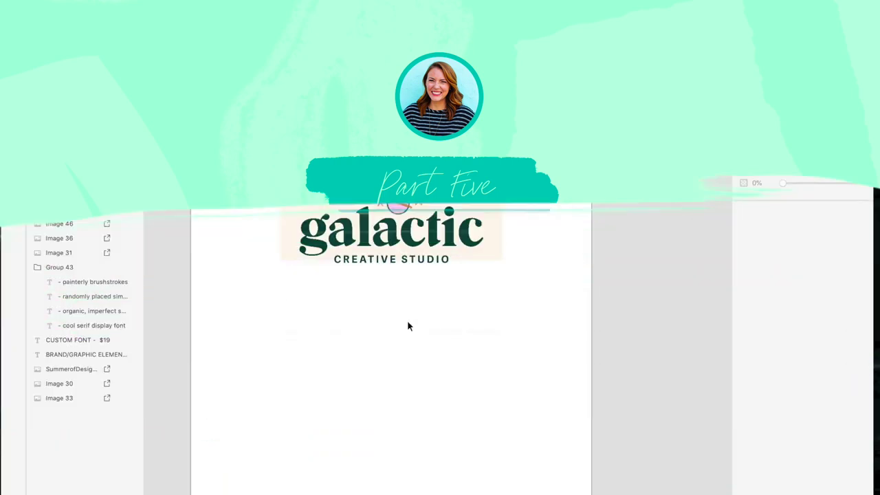
# In Adobe XD, examine the galactic logo with its planet and stars on Artboard 14 and the BRAND STYLES artboard
pyautogui.scroll(2, 324, 323)
pyautogui.scroll(2, 324, 329)
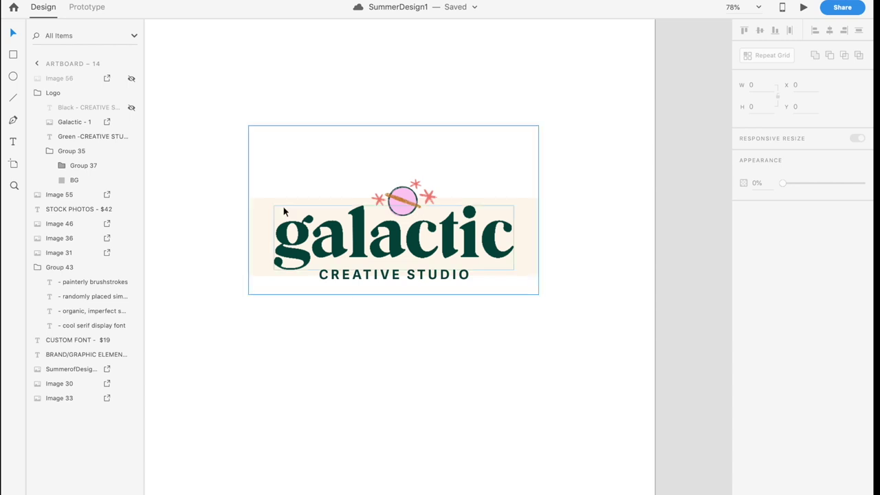
pyautogui.hscroll(15, 412, 245)
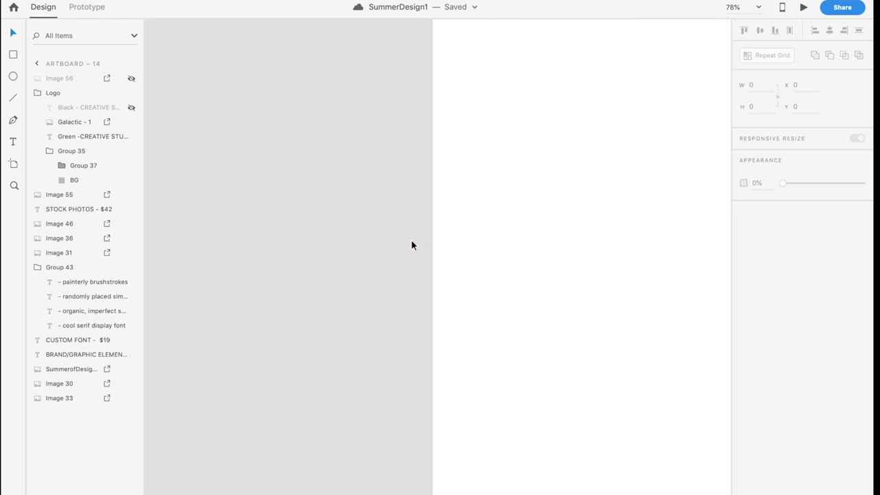
pyautogui.scroll(5, 413, 245)
pyautogui.scroll(-1, 413, 246)
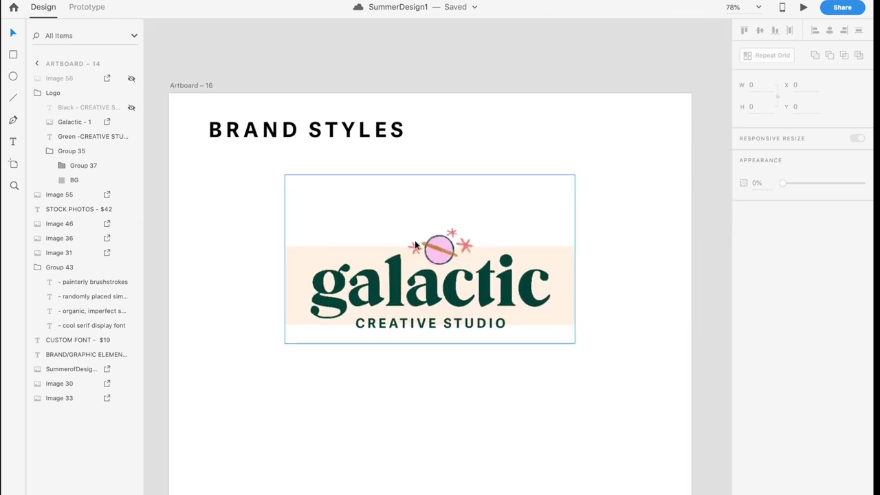
pyautogui.scroll(-2, 344, 167)
pyautogui.scroll(-1, 489, 112)
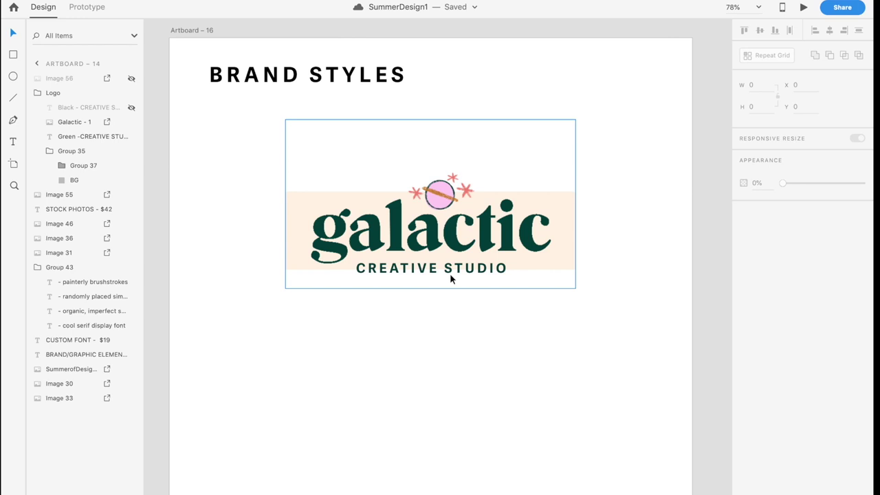
pyautogui.hscroll(10, 438, 245)
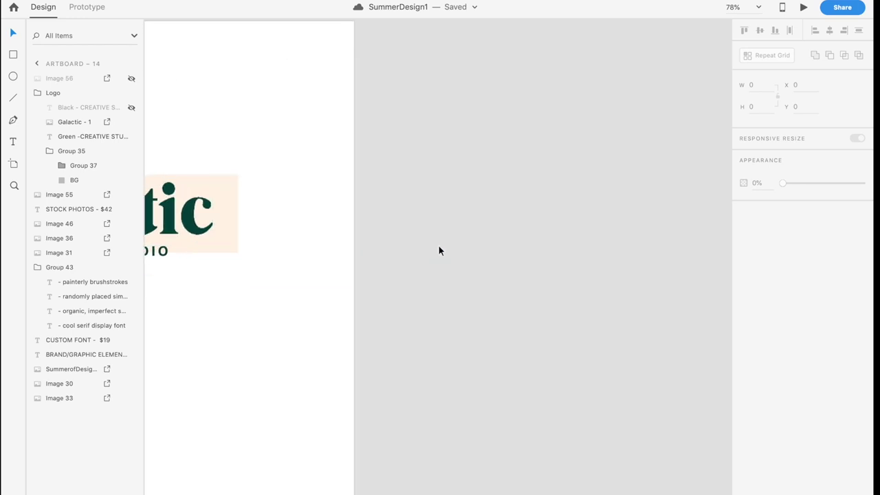
pyautogui.hscroll(10, 439, 251)
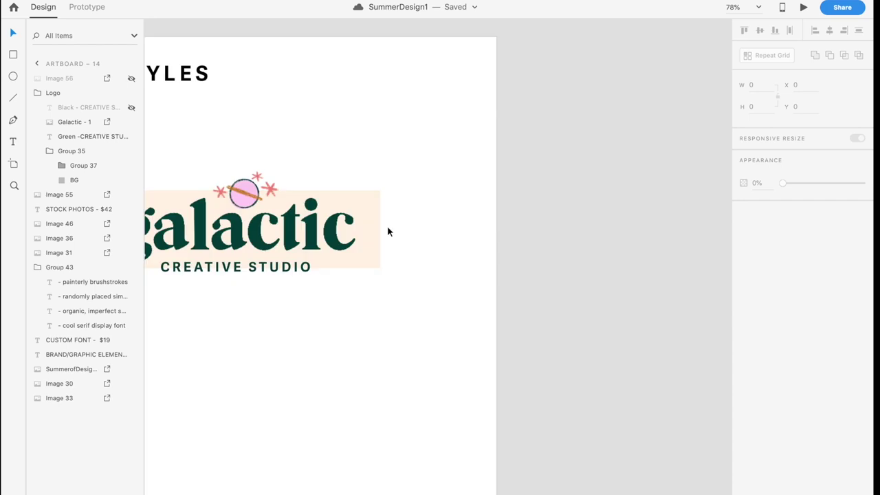
pyautogui.hscroll(-5, 386, 231)
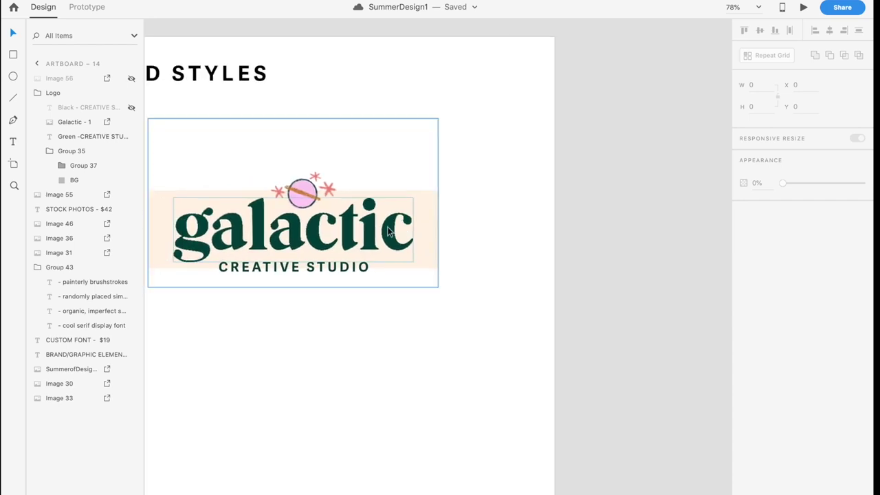
pyautogui.hscroll(-3, 455, 141)
pyautogui.scroll(-1, 456, 141)
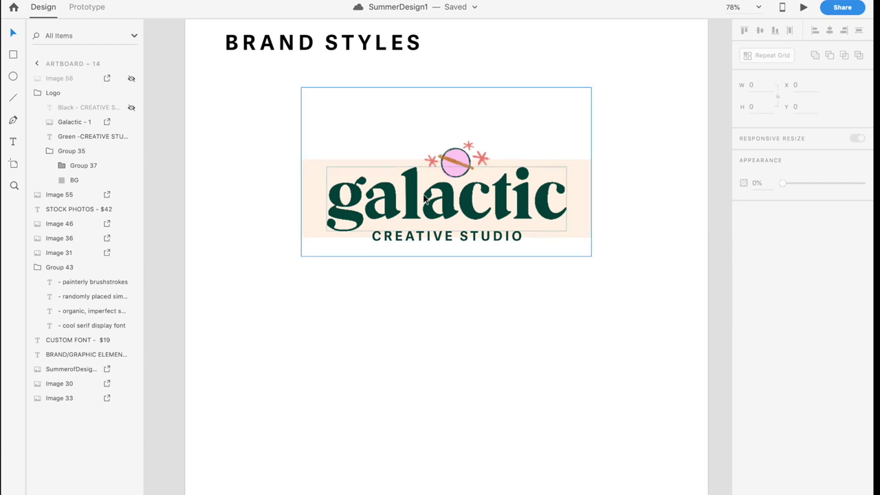
# Bring back the Green on Parchment heading sample below the logo on the BRAND STYLES artboard
pyautogui.hotkey('ctrl', 'z')
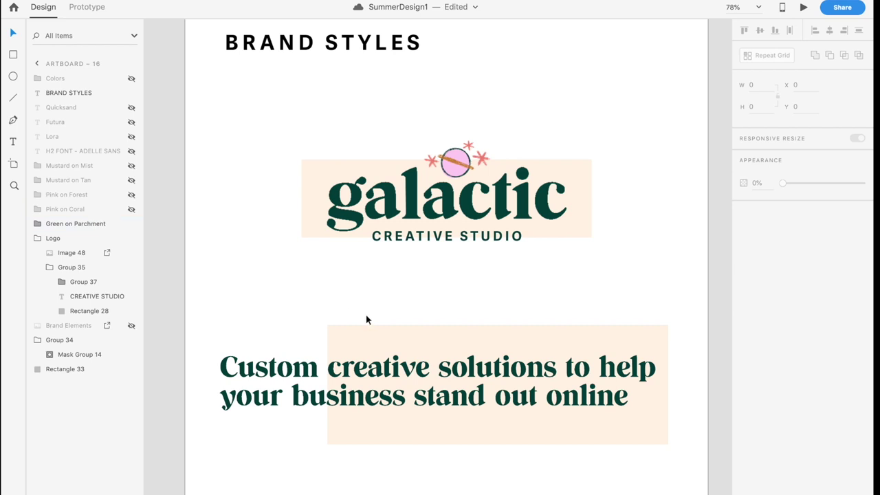
pyautogui.scroll(-1, 375, 302)
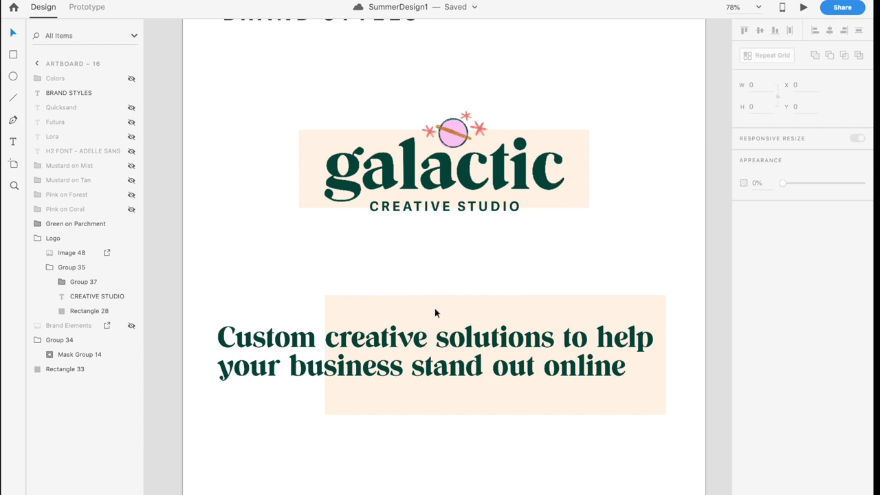
pyautogui.scroll(-2, 365, 341)
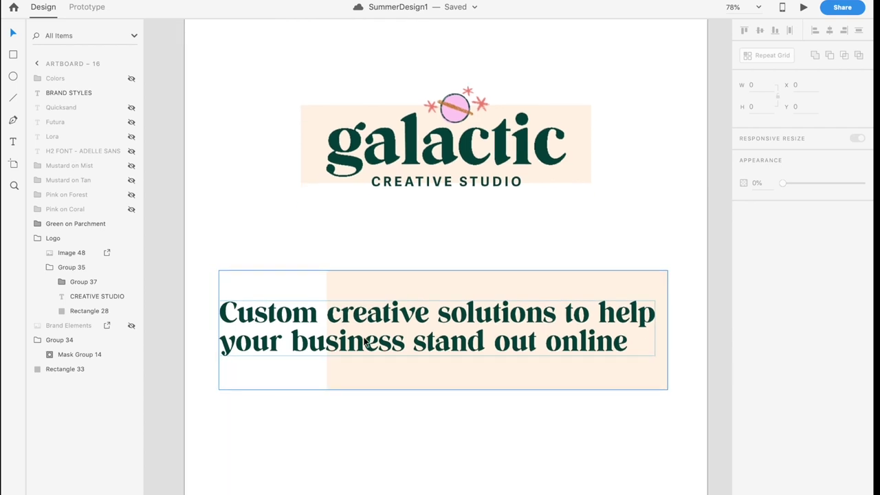
# Review the mood board images, color palette and style keywords, and return to the BRAND STYLES logo and heading sample
pyautogui.scroll(-2, 344, 307)
pyautogui.scroll(-2, 344, 307)
pyautogui.hscroll(-10, 340, 299)
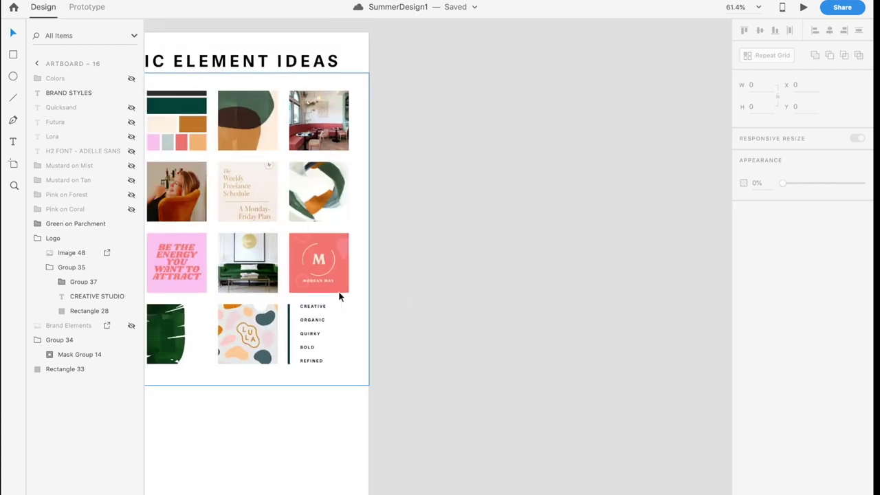
pyautogui.hscroll(-4, 338, 295)
pyautogui.scroll(4, 292, 274)
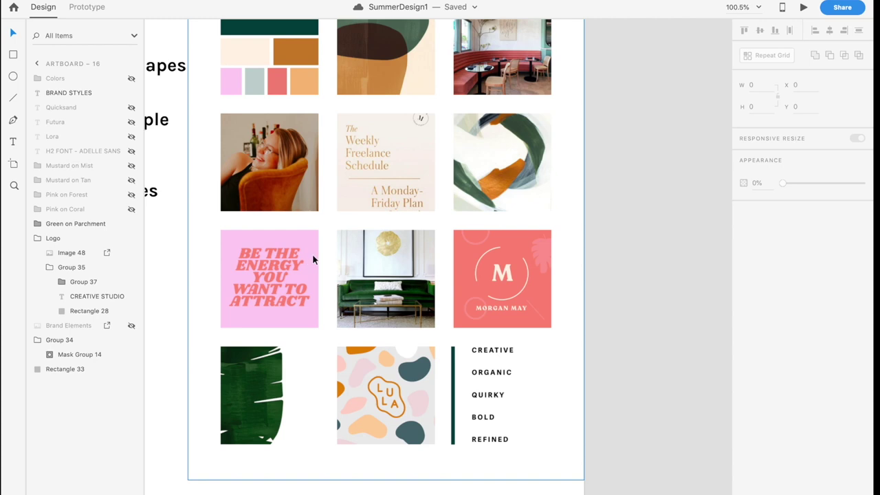
pyautogui.scroll(-2, 312, 259)
pyautogui.hscroll(-10, 312, 259)
pyautogui.hscroll(5, 312, 259)
pyautogui.hscroll(-2, 312, 259)
pyautogui.scroll(1, 339, 240)
pyautogui.hscroll(1, 339, 239)
pyautogui.scroll(1, 338, 240)
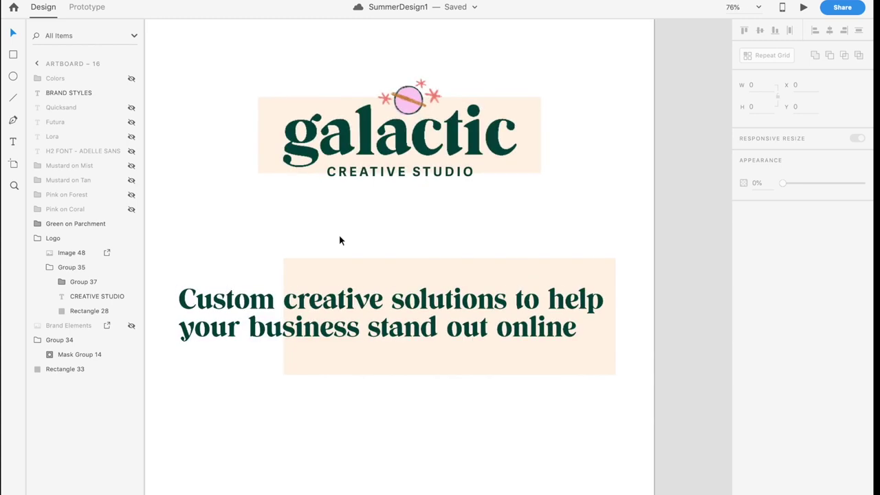
# Show the Pink on Coral, Pink on Forest, Mustard on Tan and Mustard on Mist heading samples on Artboard 16
pyautogui.click(131, 210)
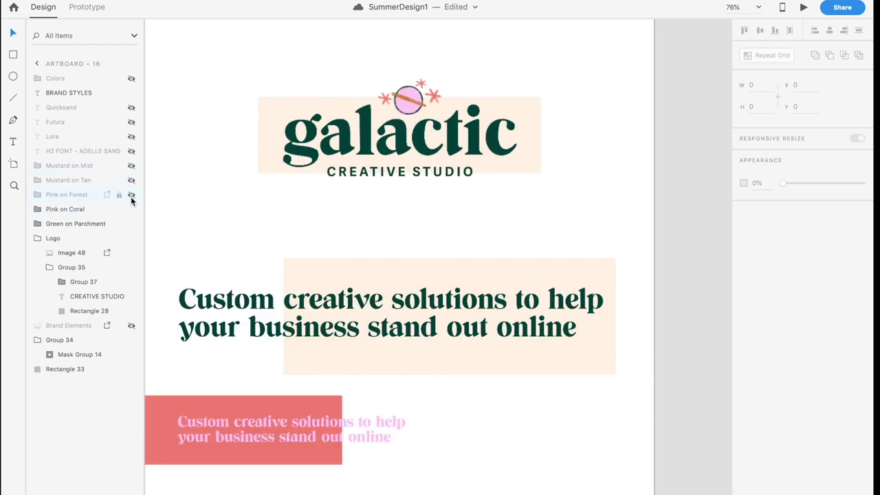
pyautogui.click(132, 195)
pyautogui.scroll(-1, 130, 189)
pyautogui.click(131, 177)
pyautogui.scroll(-4, 232, 367)
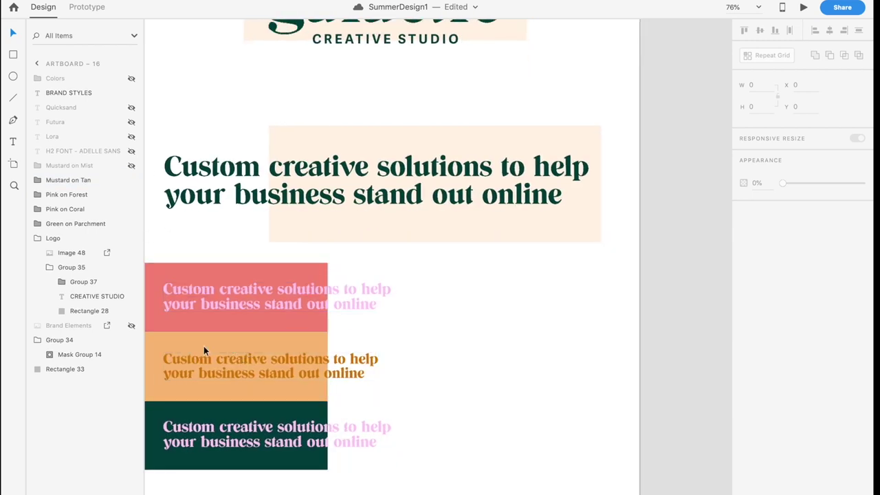
pyautogui.click(132, 166)
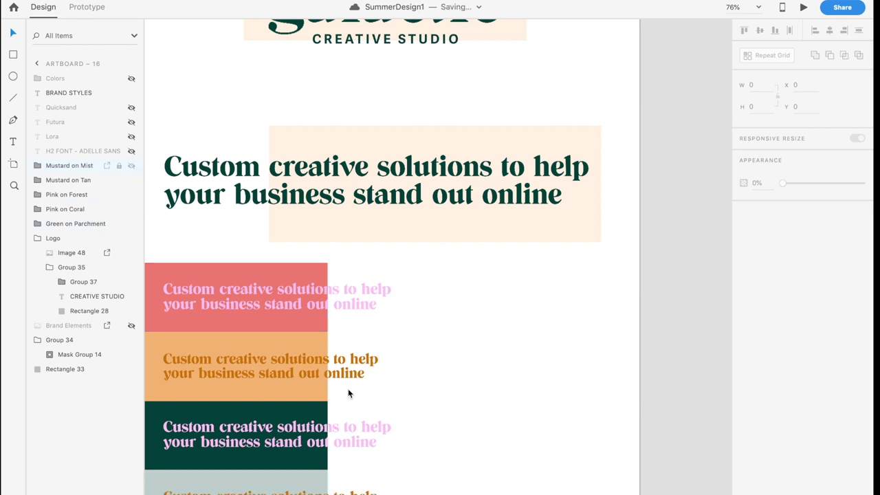
pyautogui.scroll(-2, 372, 409)
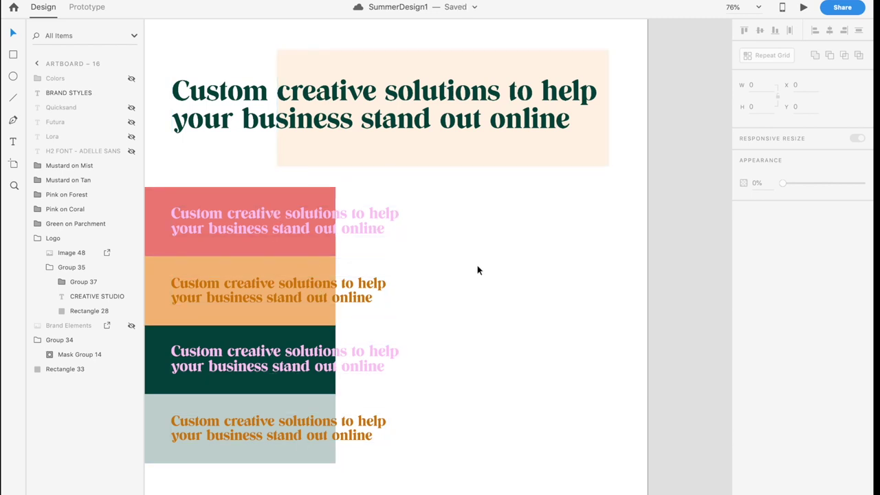
# Show the H2 FONT - ADELLE SANS subheading and the Lora body text sample, checking the subheading's text settings in between
pyautogui.click(131, 150)
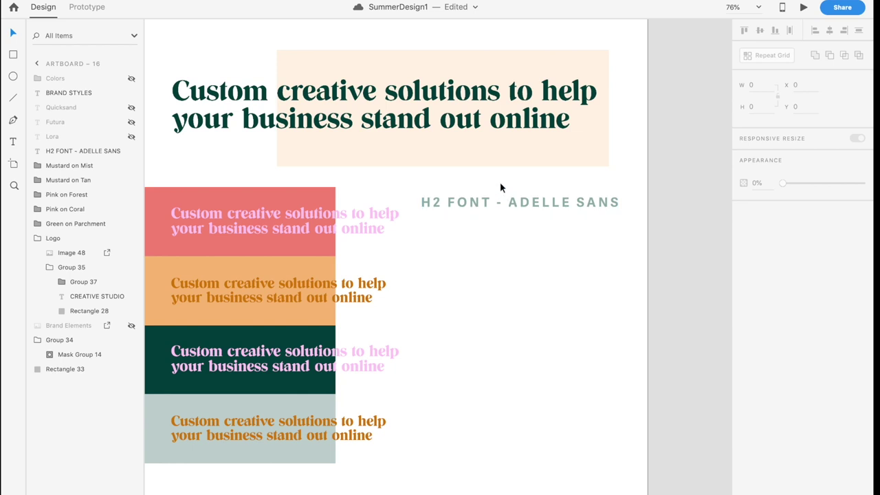
pyautogui.scroll(5, 500, 182)
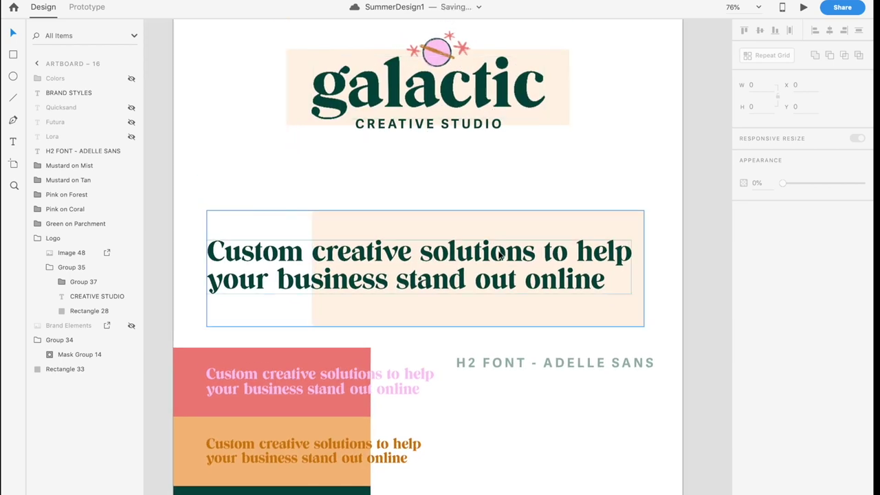
pyautogui.scroll(-3, 509, 261)
pyautogui.click(512, 305)
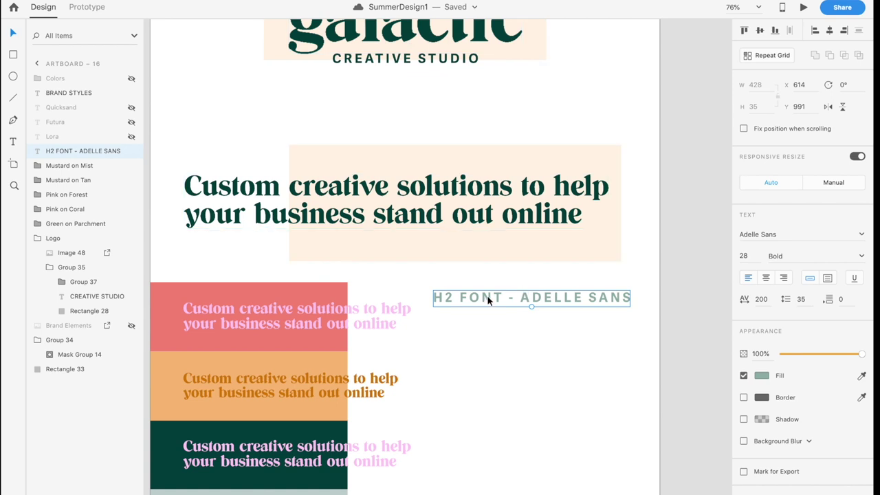
pyautogui.scroll(-3, 488, 300)
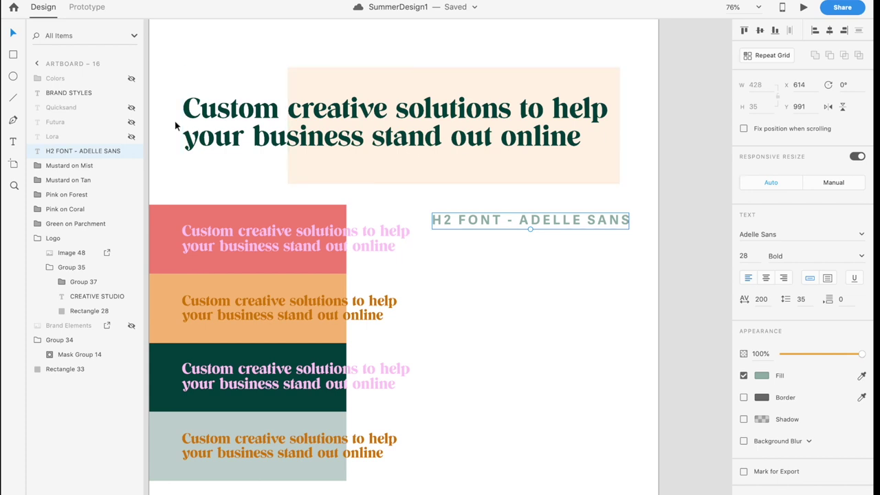
pyautogui.click(132, 139)
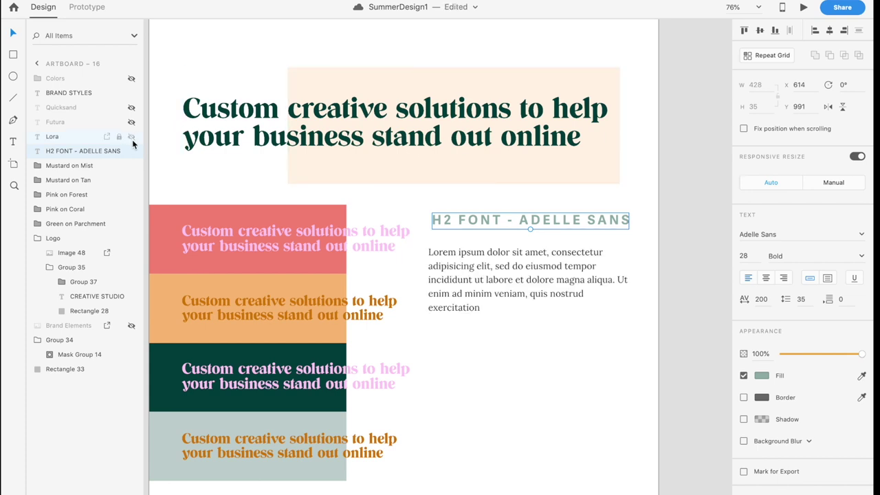